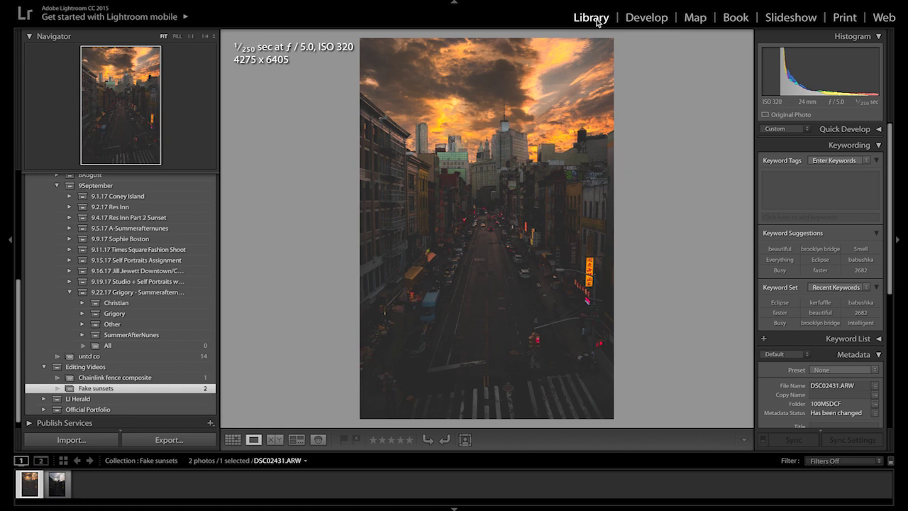
- Compare the edited sunset version with the unedited copy, ending on DSC02431.ARW / Copy 1
key(Right)
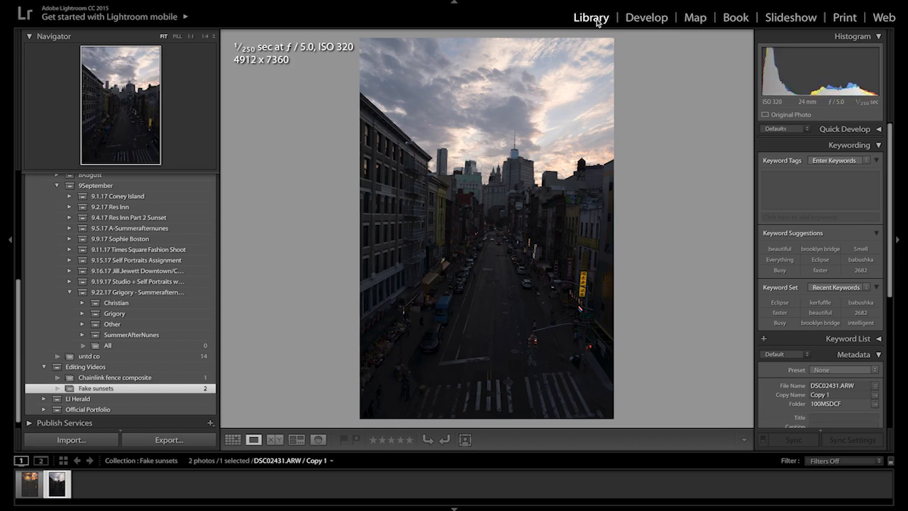
key(Left)
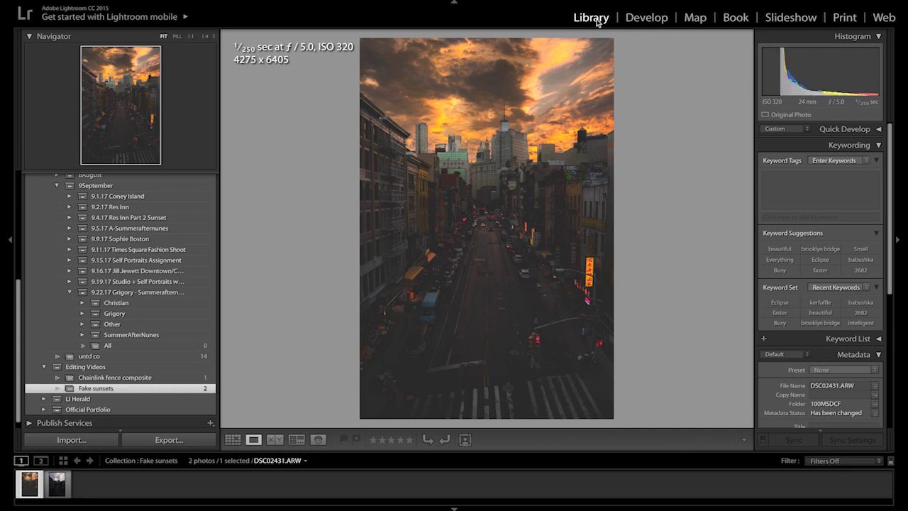
key(Right)
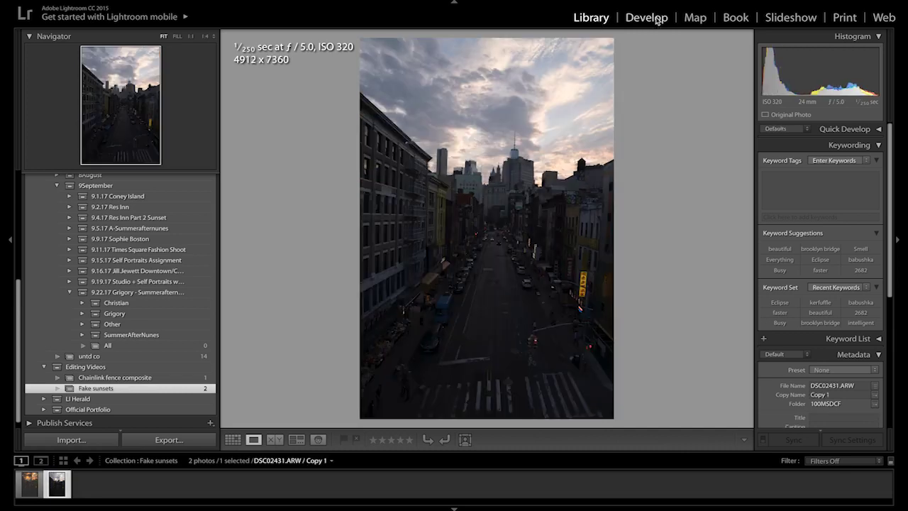
- Open the unedited copy in Develop and set the Lens Corrections Manual Rotate to -2.6
click(658, 20)
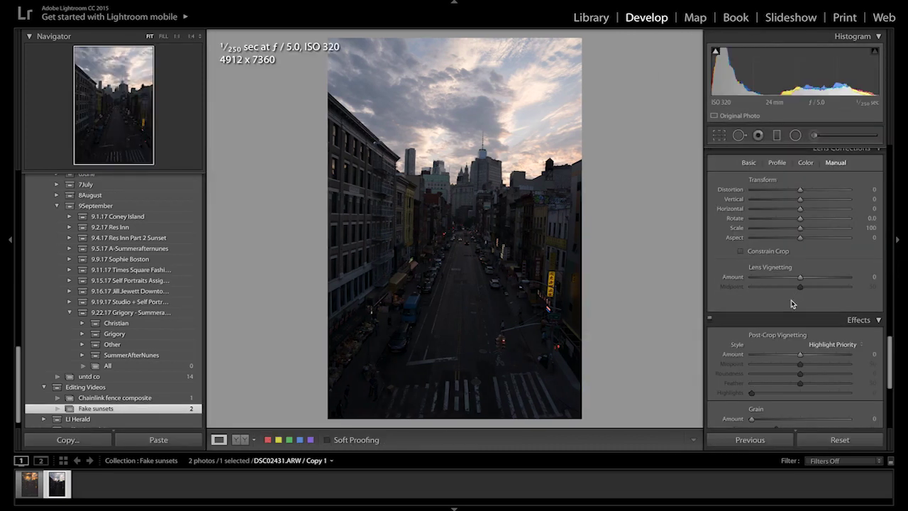
scroll(777, 212, up, 1)
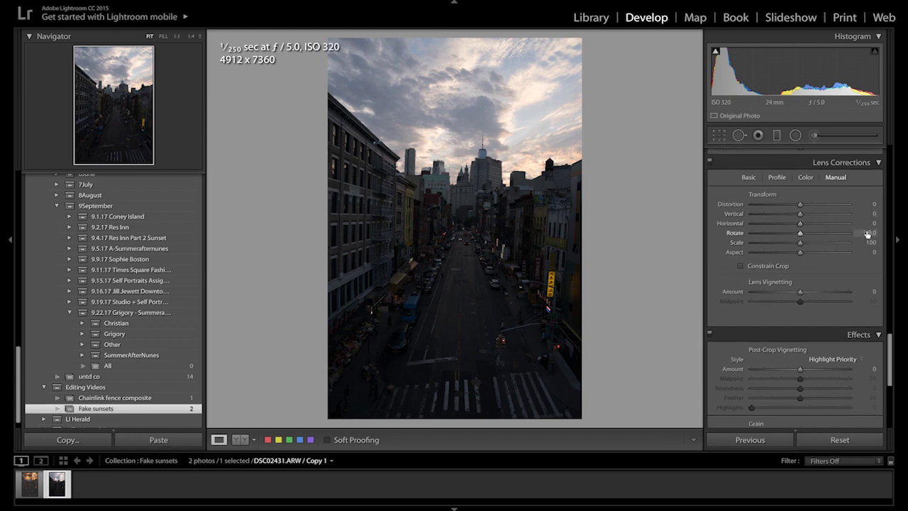
drag(793, 236, 790, 236)
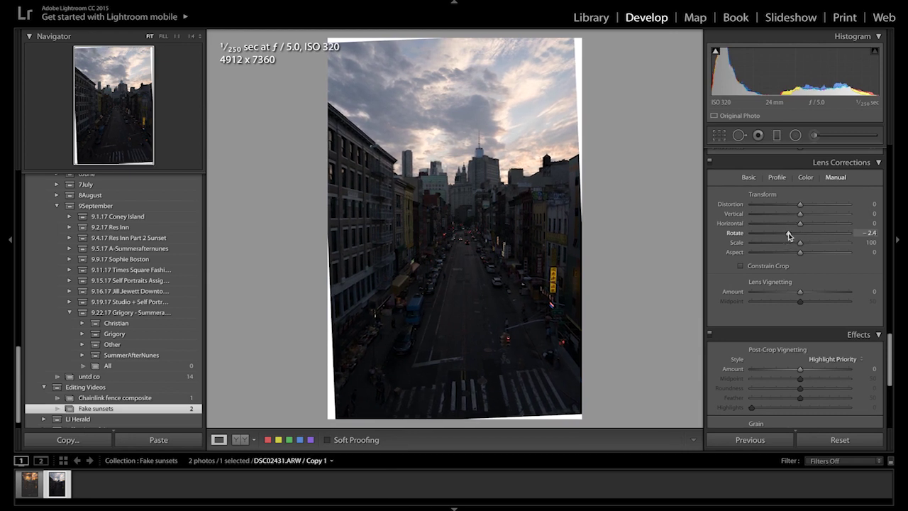
scroll(788, 232, up, 10)
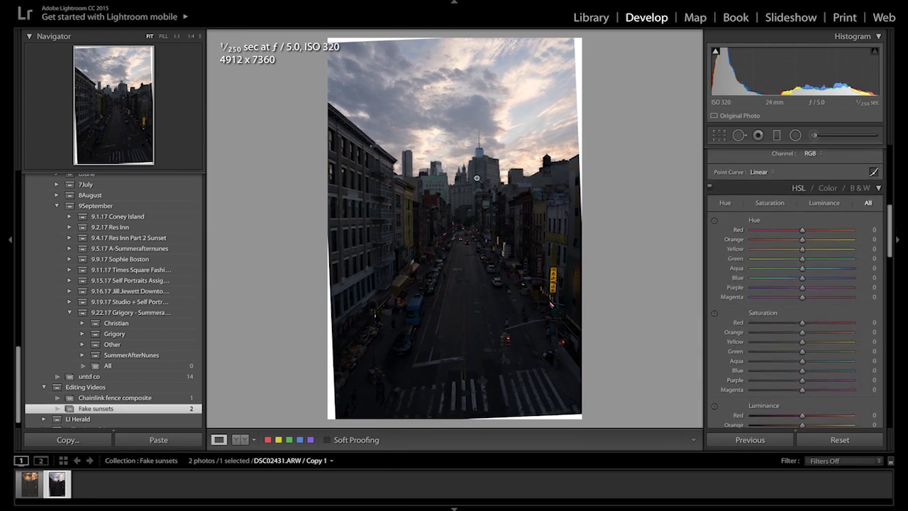
scroll(774, 239, up, 8)
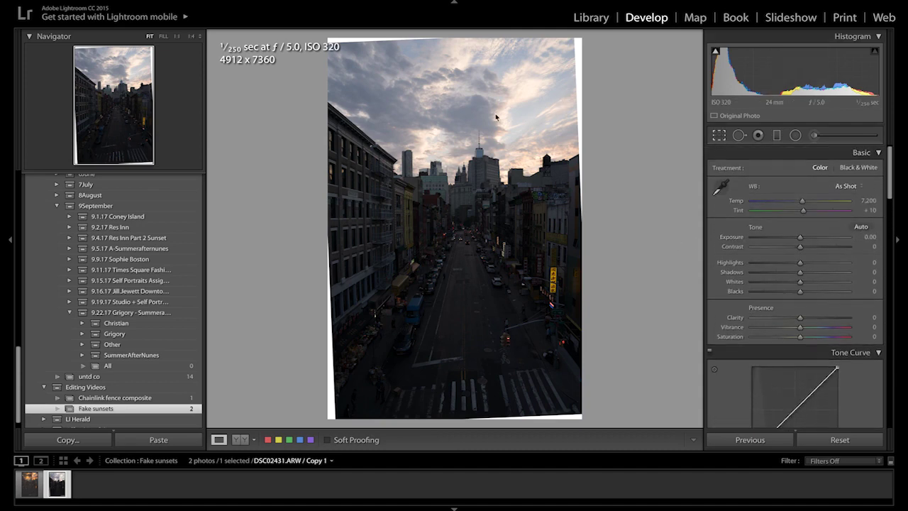
key(r)
- Crop the tilted photo to 4113 x 6163, trimming away the white corners
drag(326, 41, 345, 72)
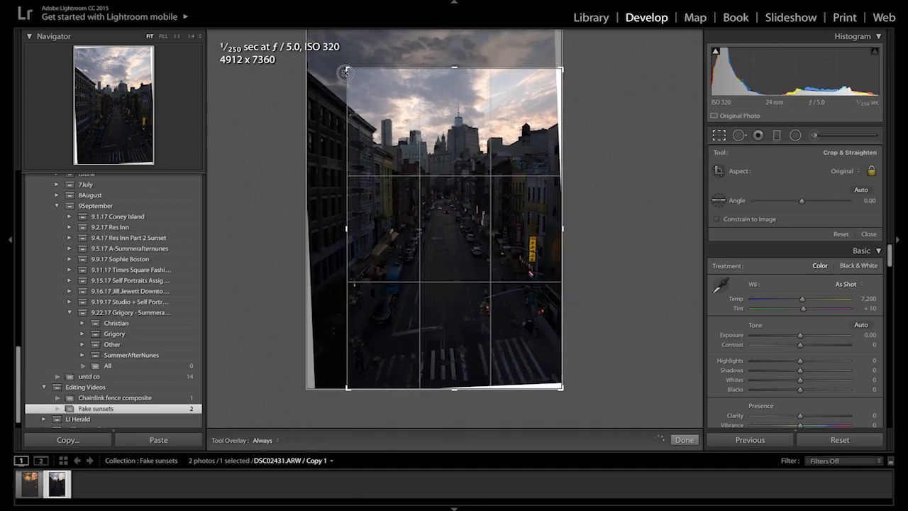
drag(398, 119, 420, 135)
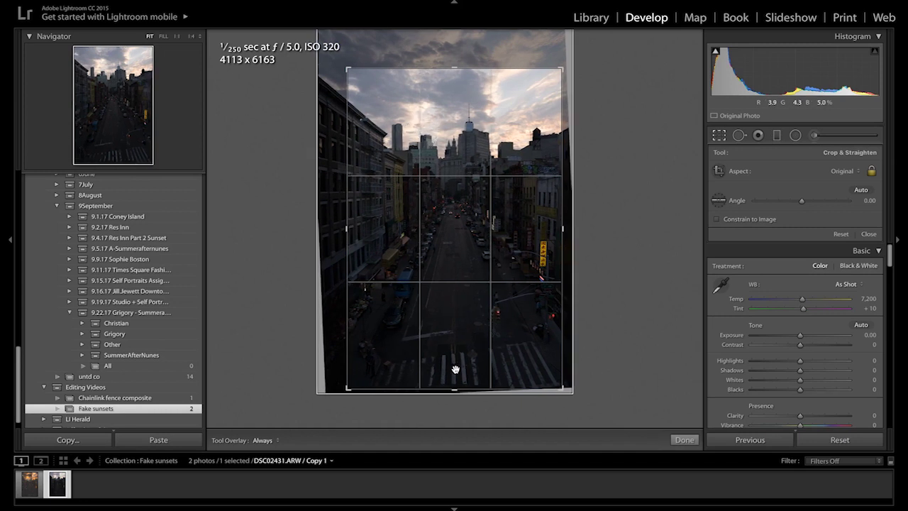
click(869, 234)
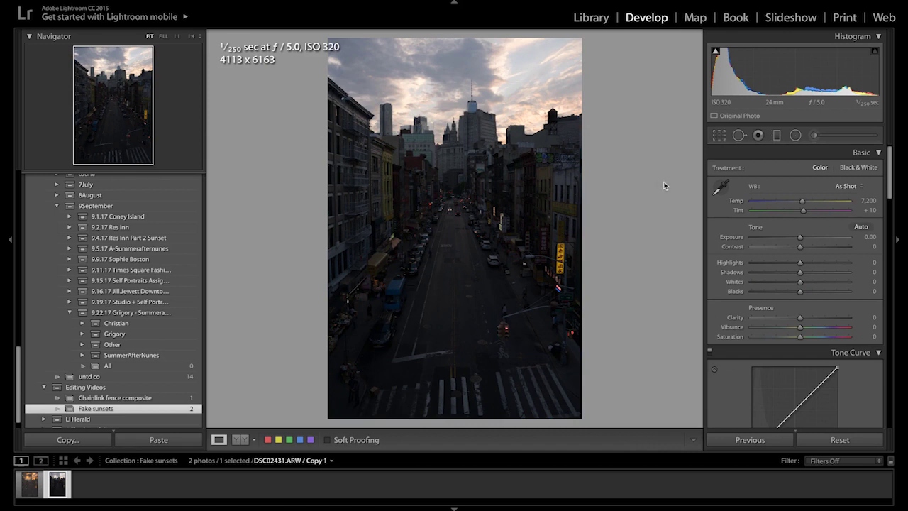
- Set the Camera Calibration Red Primary to hue -37 and saturation +100
scroll(811, 294, down, 15)
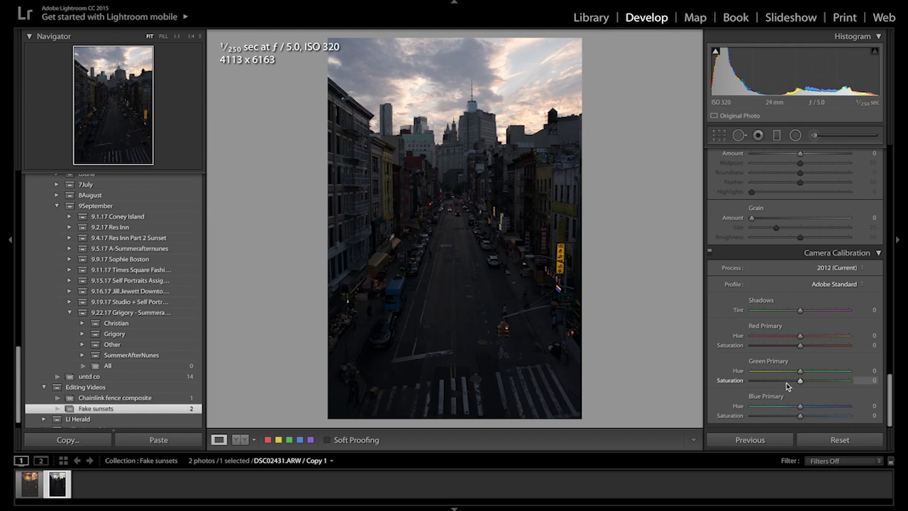
click(869, 335)
text(- 36)
key(Return)
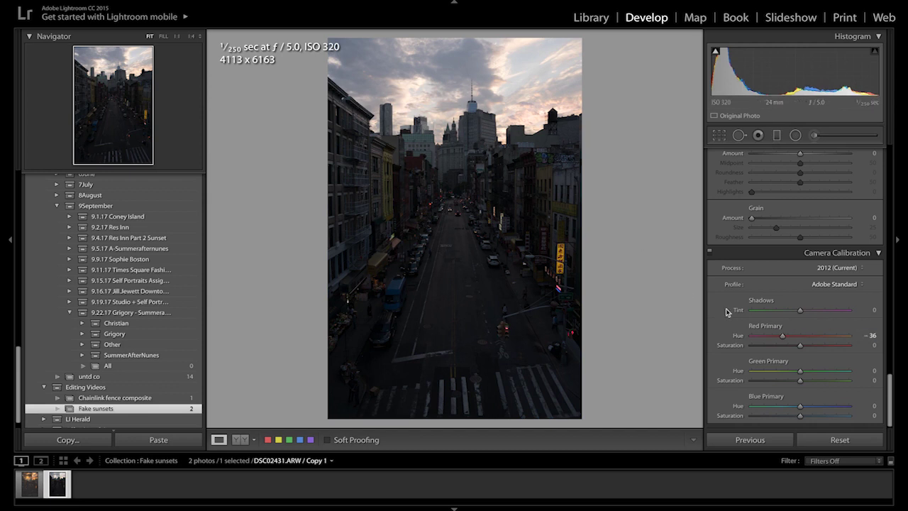
key(ctrl+z)
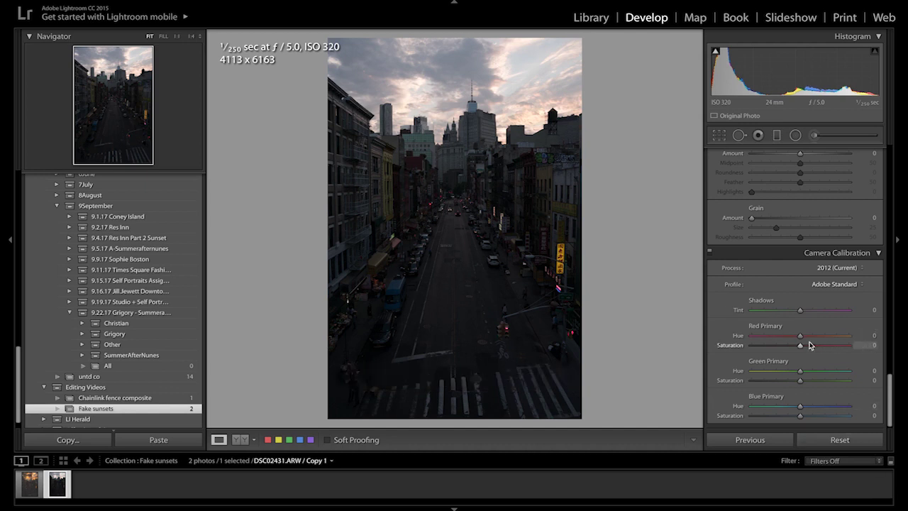
drag(790, 337, 784, 338)
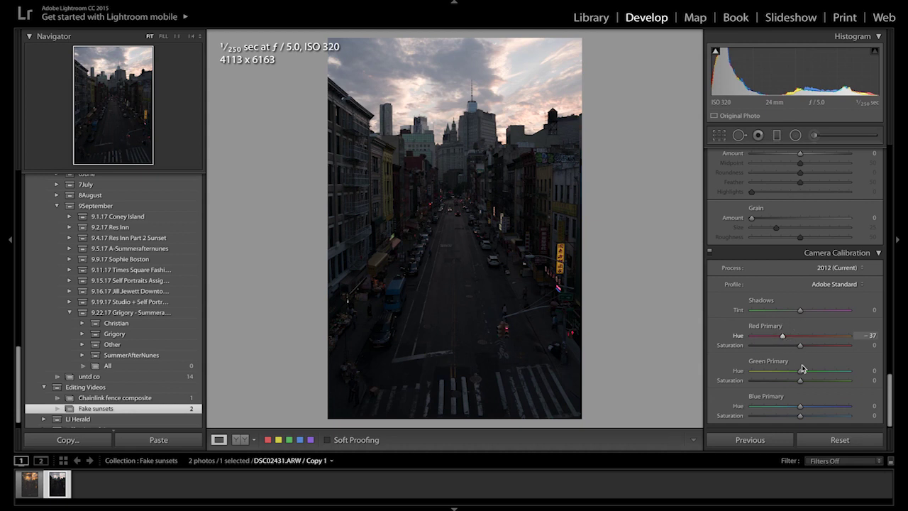
drag(823, 347, 900, 345)
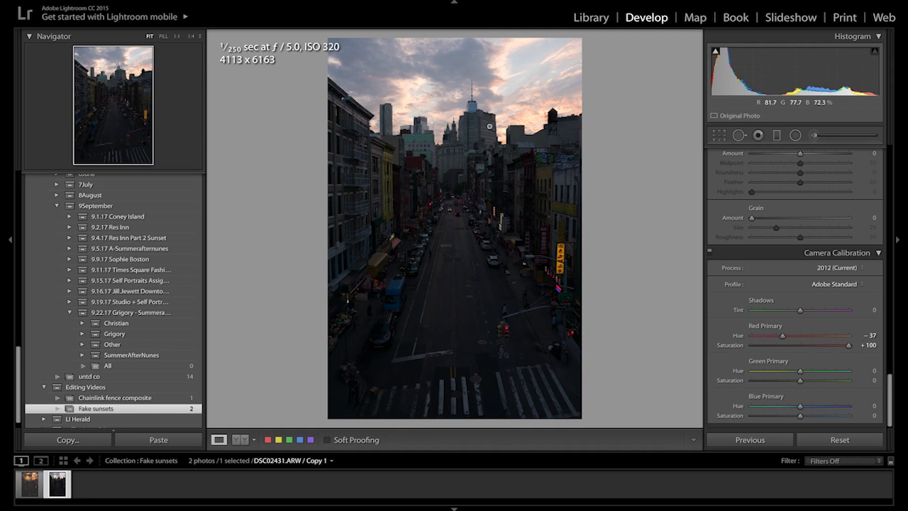
- Set Green Primary hue -20 and saturation +10, and Blue Primary hue -17
click(874, 370)
key(BackSpace)
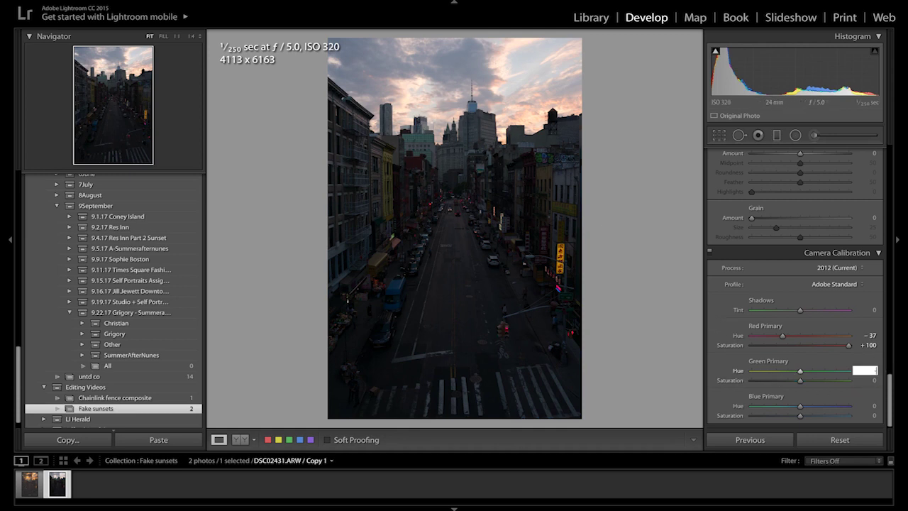
key(Return)
click(872, 380)
text(10)
key(Return)
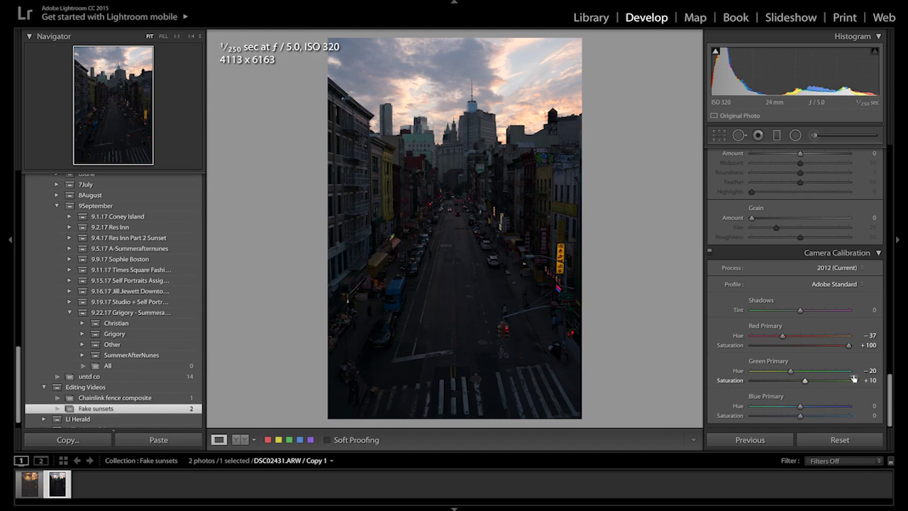
click(865, 405)
text(-17)
key(Return)
scroll(851, 245, up, 15)
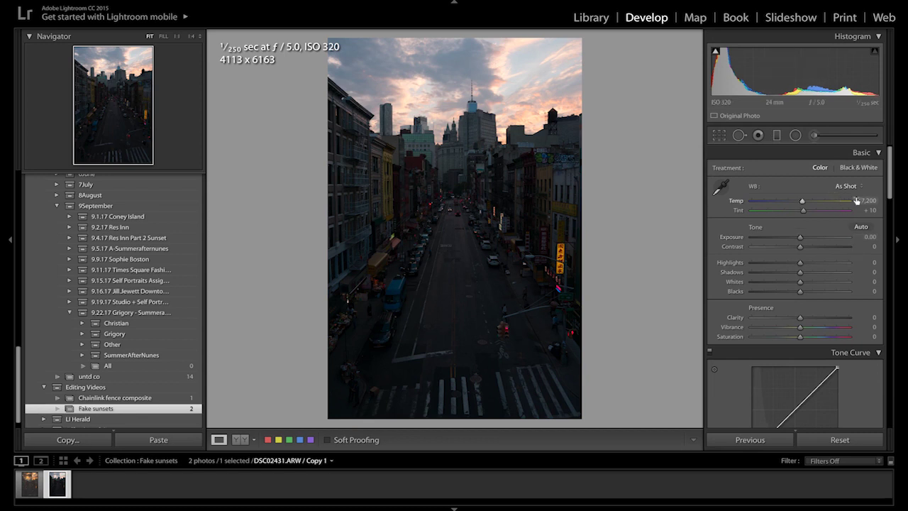
- Warm the white balance to Temp 9,143 and Tint +14, and set Highlights to -100
drag(812, 204, 815, 204)
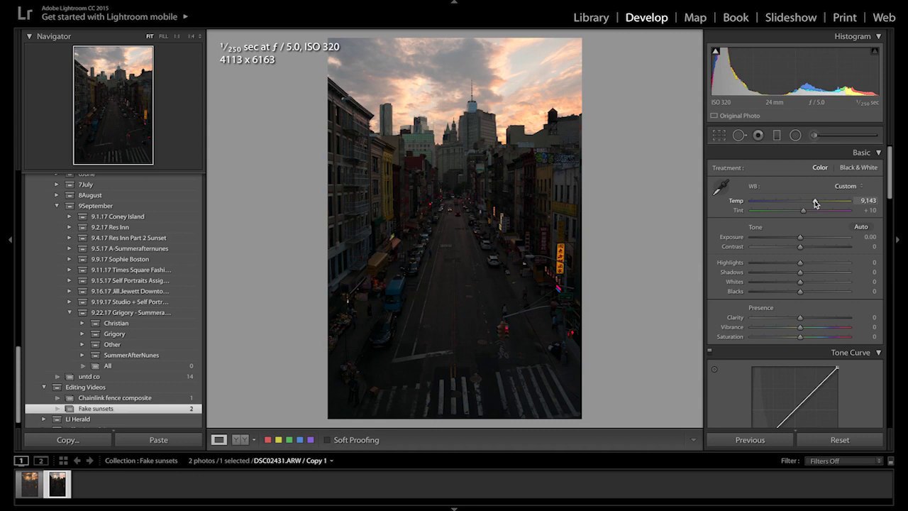
click(808, 211)
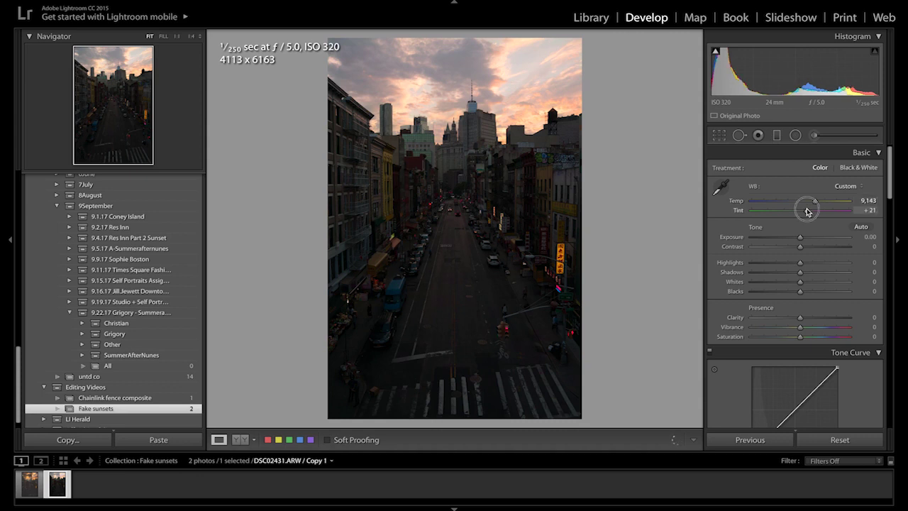
drag(807, 211, 803, 210)
click(867, 210)
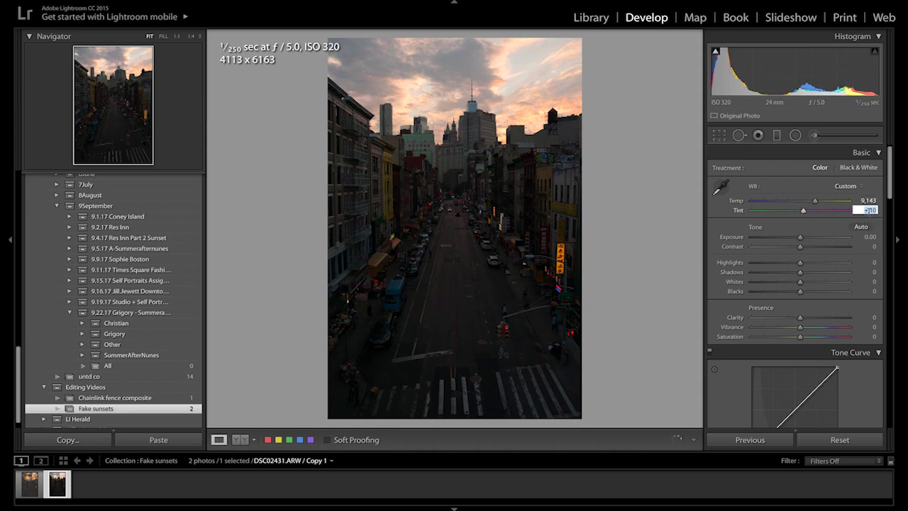
text(14)
key(Return)
drag(800, 262, 699, 264)
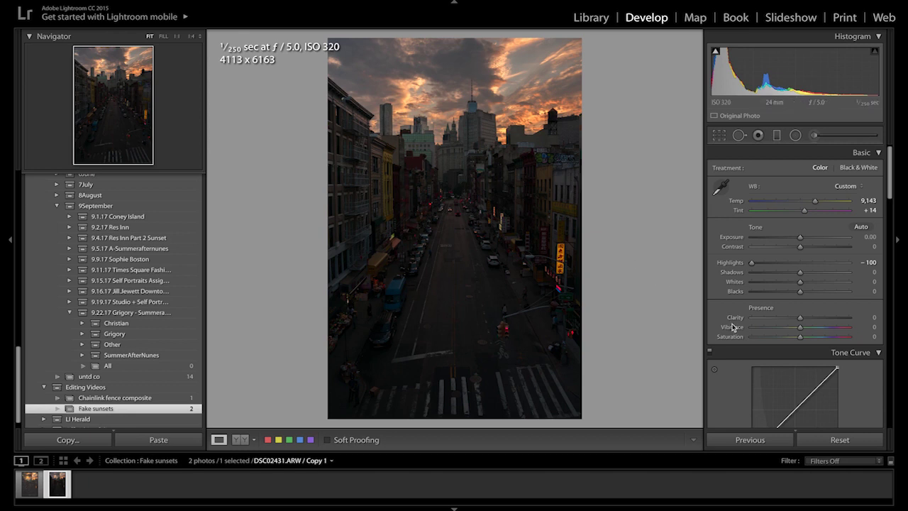
- Set Shadows to +5, Whites to +45 and Blacks to +19 in the Basic panel
click(876, 273)
text(5)
key(Return)
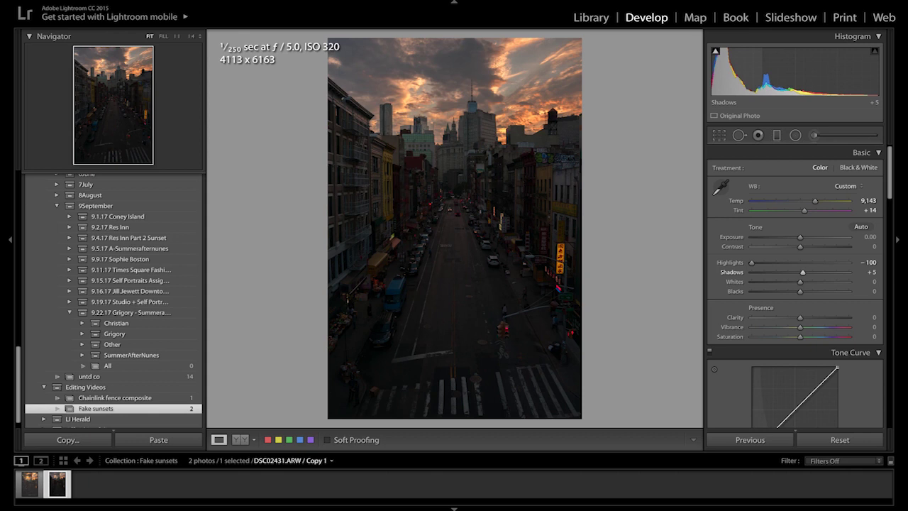
click(875, 282)
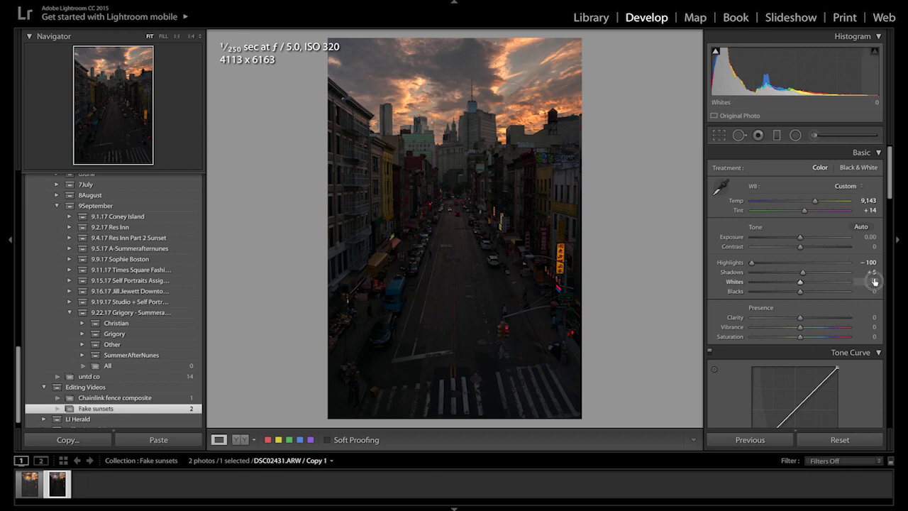
text(45)
key(Return)
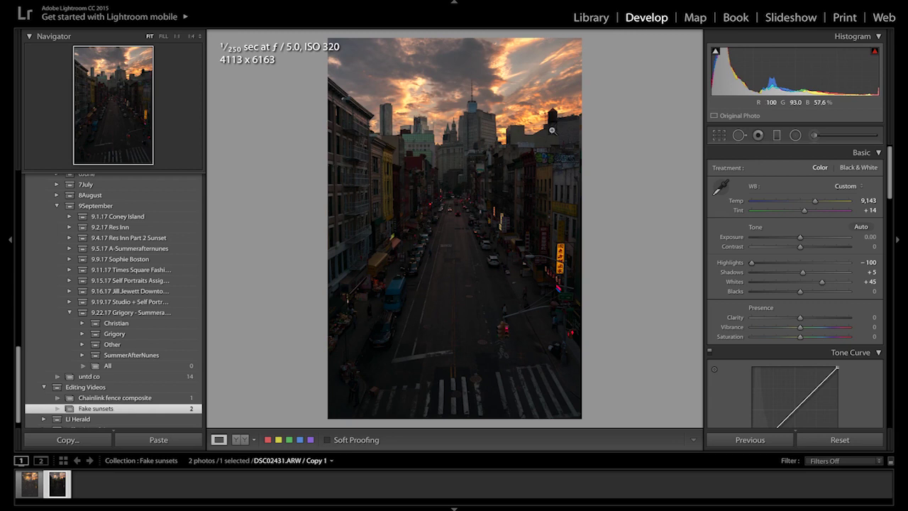
click(874, 292)
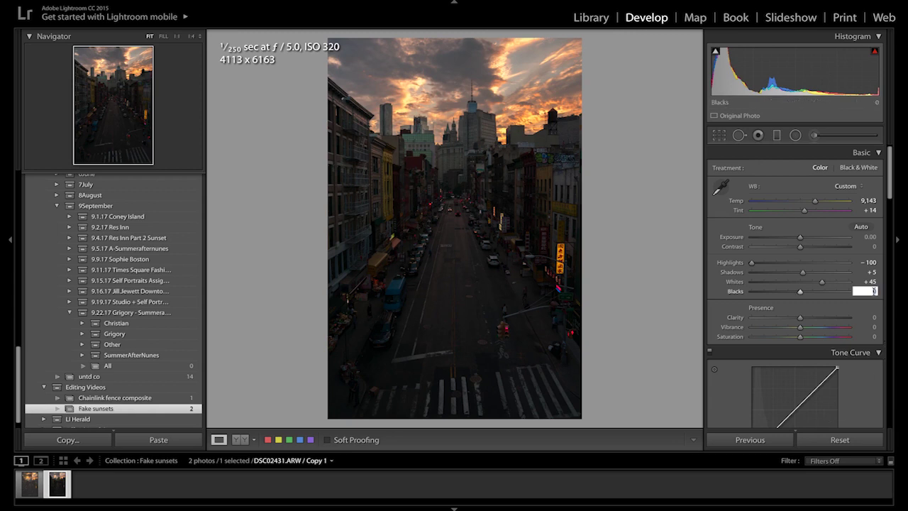
text(19)
key(Return)
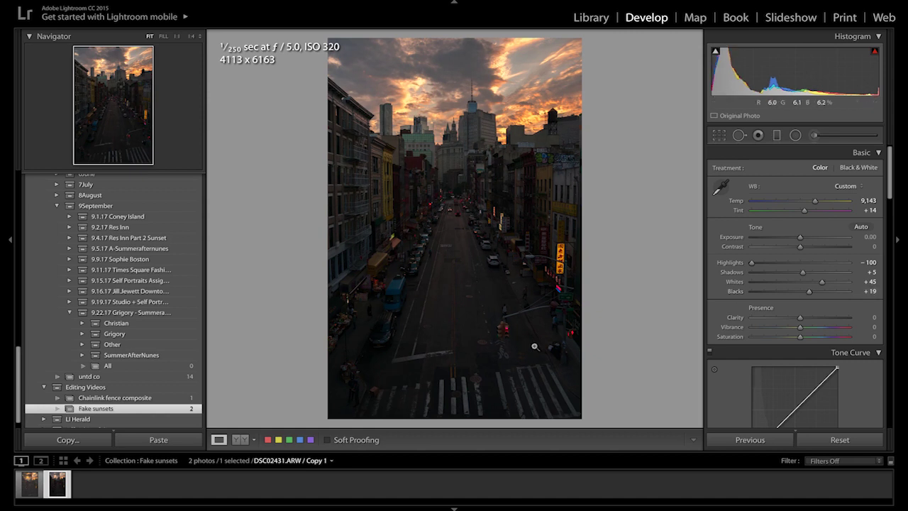
- Set Clarity to -15 and Vibrance to +28
scroll(872, 319, down, 5)
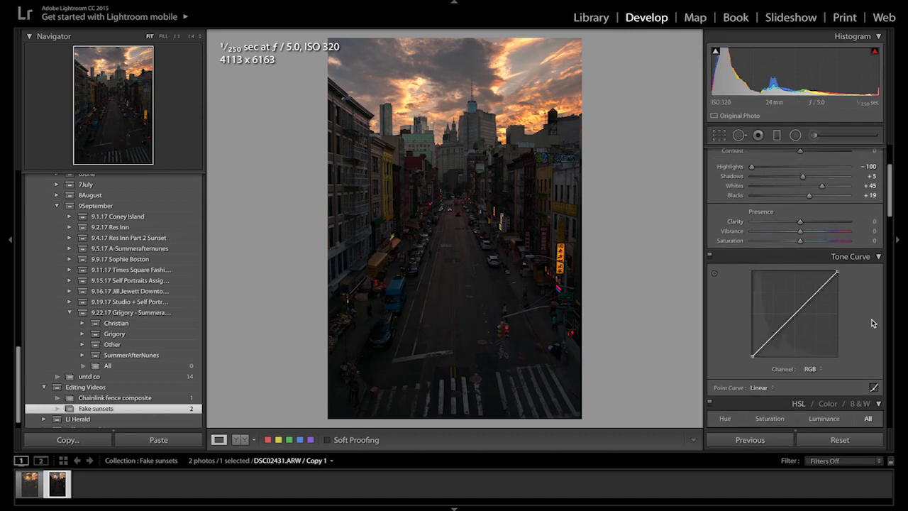
scroll(872, 323, down, 1)
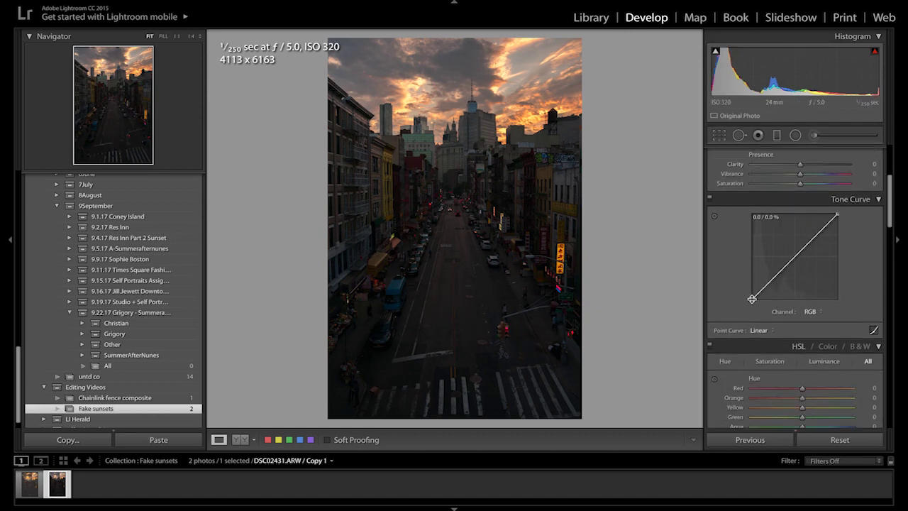
scroll(802, 237, up, 1)
click(869, 198)
text(-15)
key(Return)
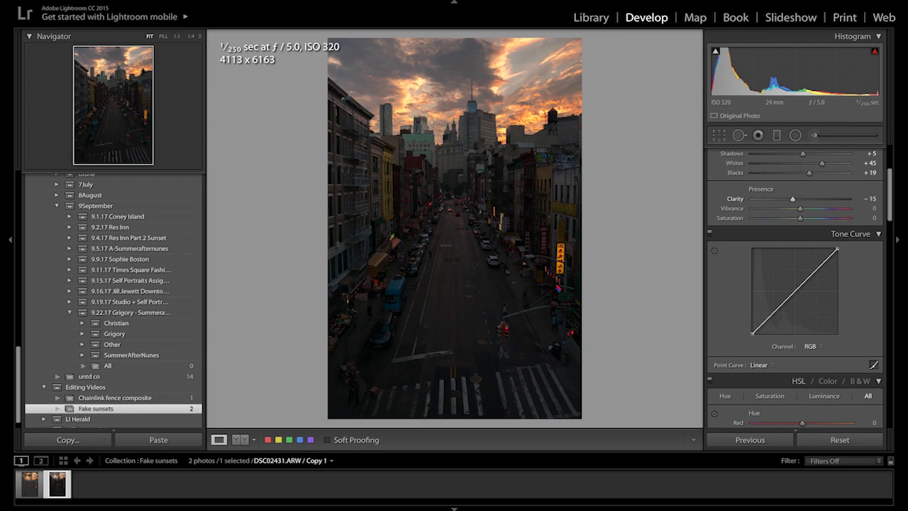
click(808, 198)
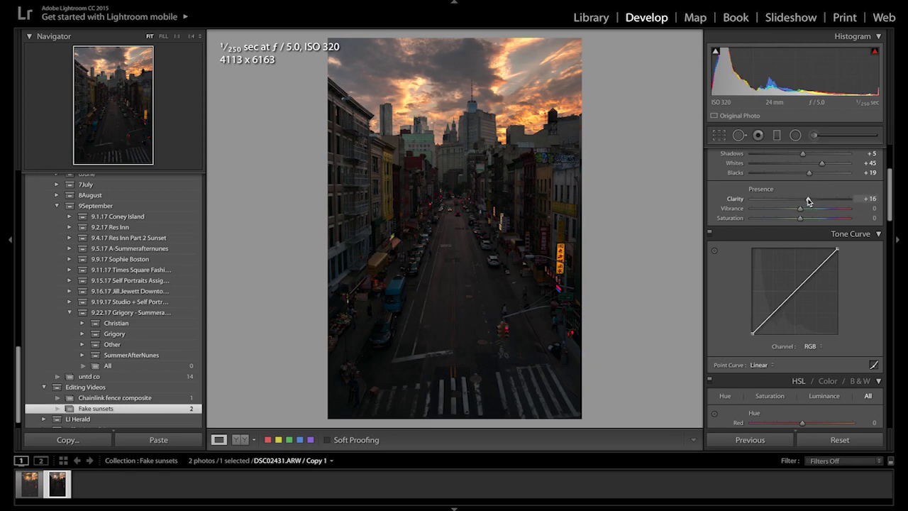
key(ctrl+z)
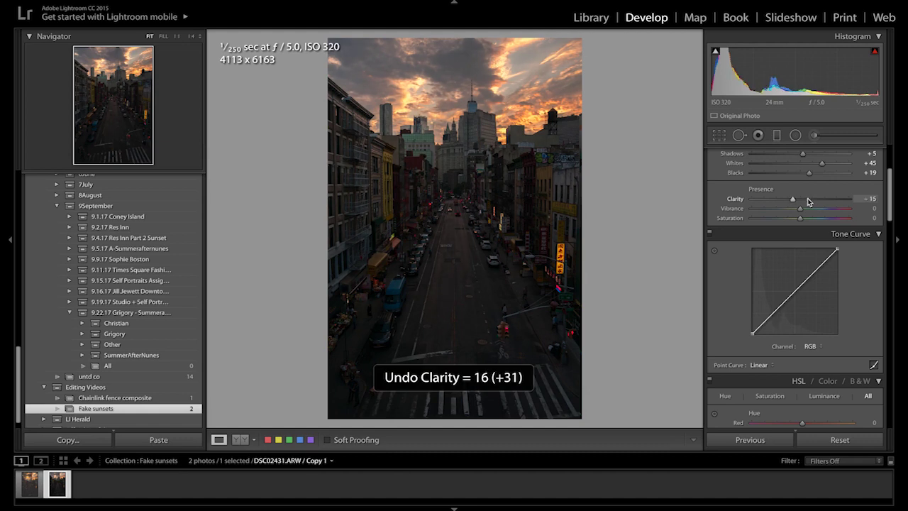
click(865, 208)
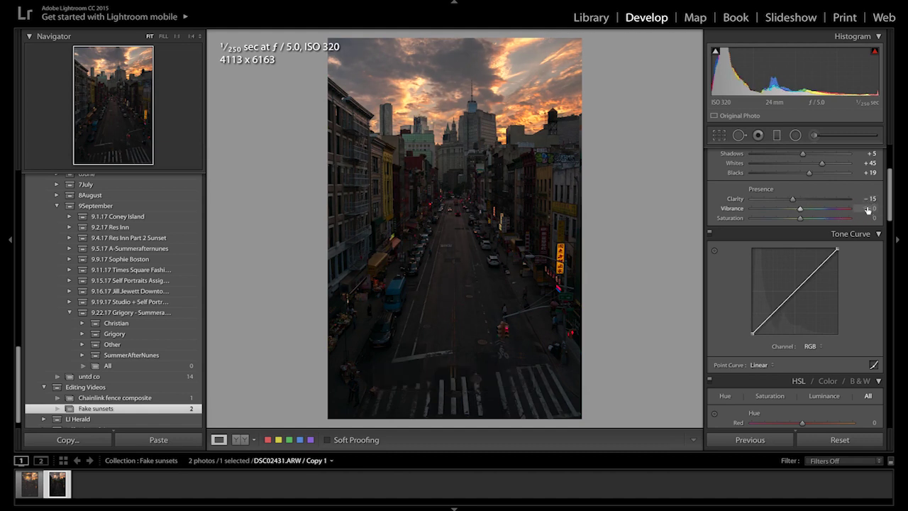
text(28)
key(Return)
scroll(778, 301, down, 3)
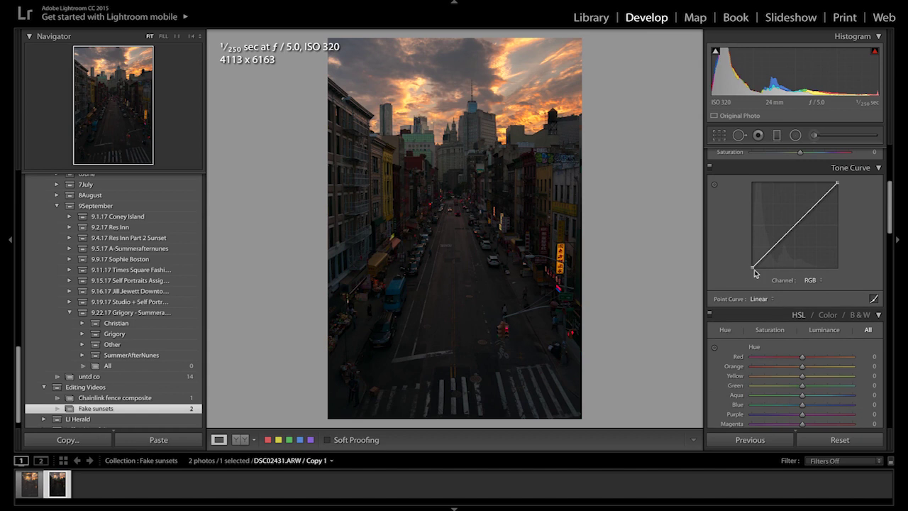
- Shape a custom RGB point curve by moving the black point and adding two curve points
drag(753, 267, 769, 250)
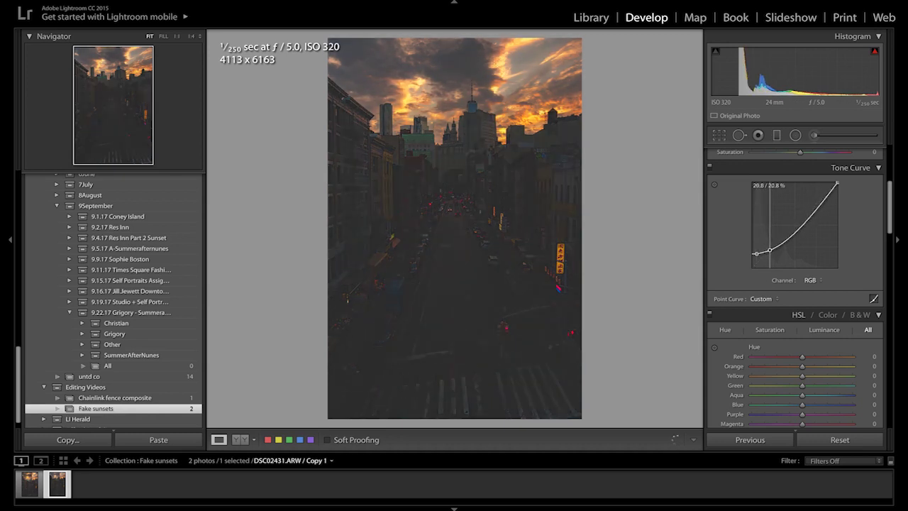
click(786, 243)
drag(786, 245, 783, 240)
click(806, 215)
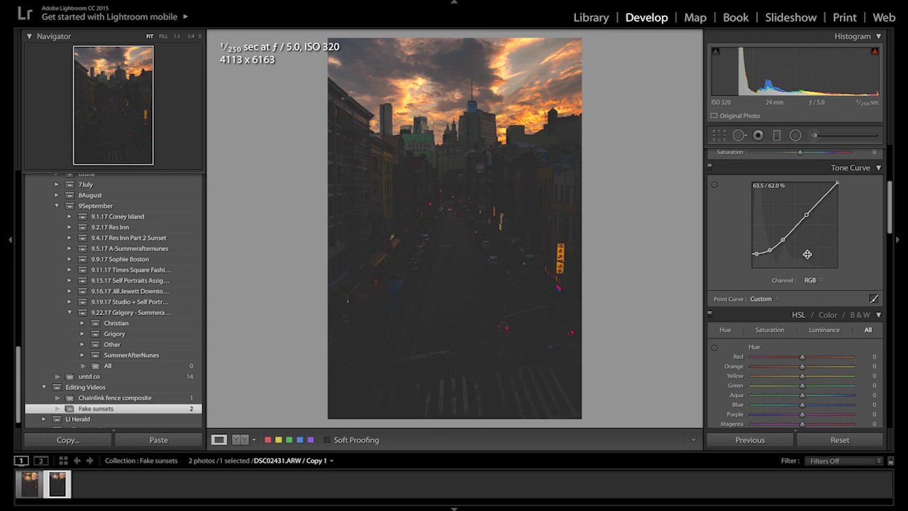
scroll(807, 254, down, 10)
scroll(807, 255, up, 1)
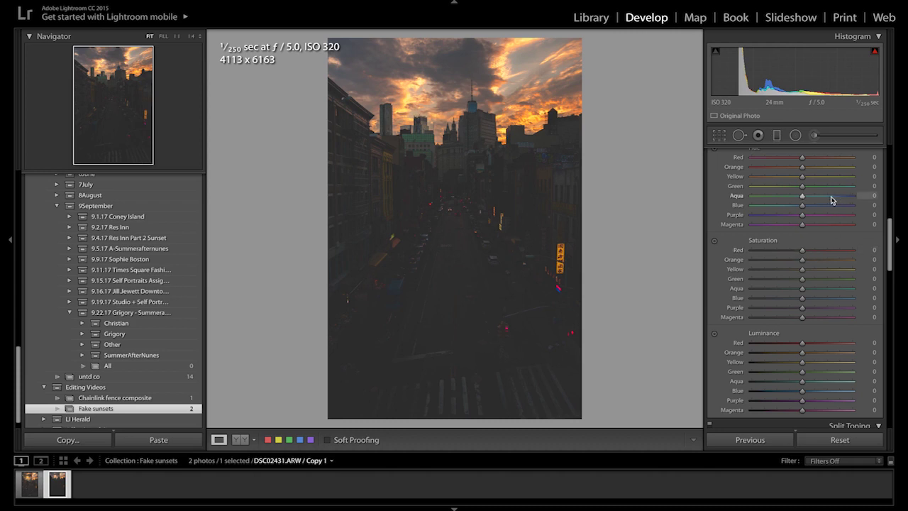
- Shift the HSL Yellow hue to -25
click(866, 176)
text(-25)
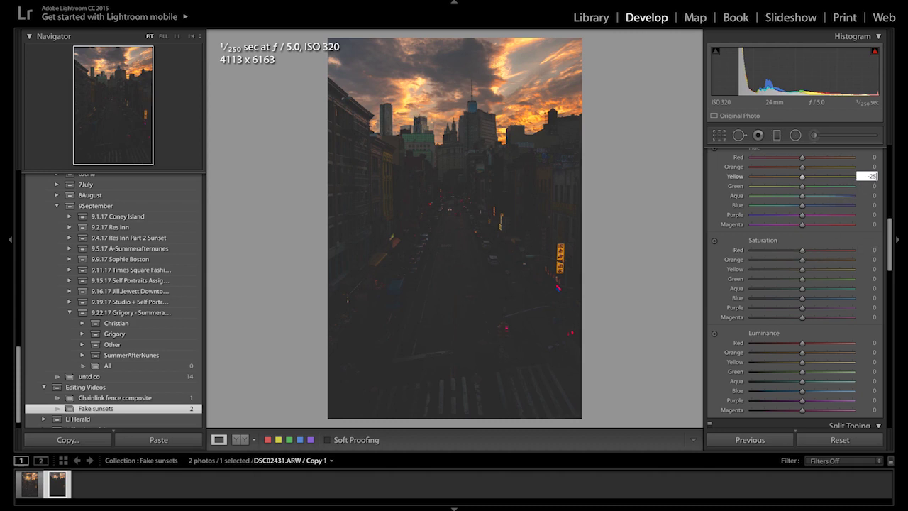
key(Return)
- Desaturate Aqua and Blue to -62 and Purple and Magenta to -48
scroll(821, 215, down, 3)
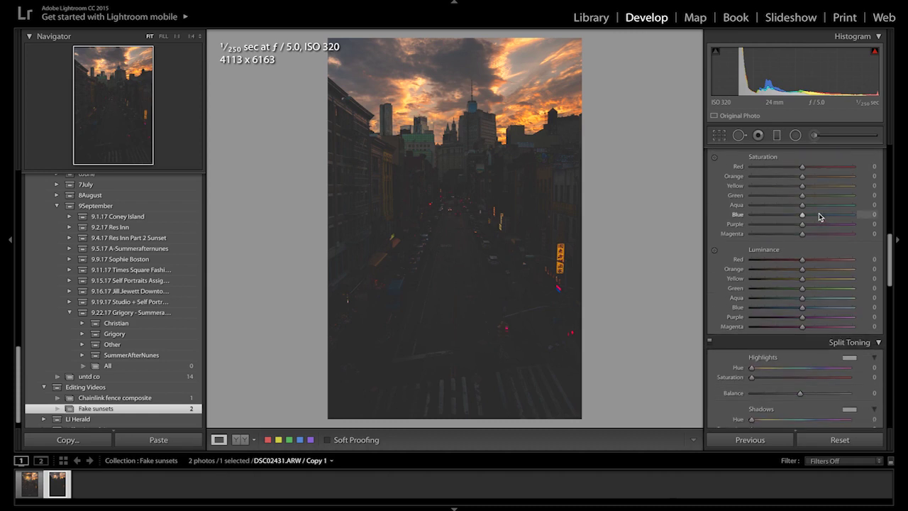
click(766, 205)
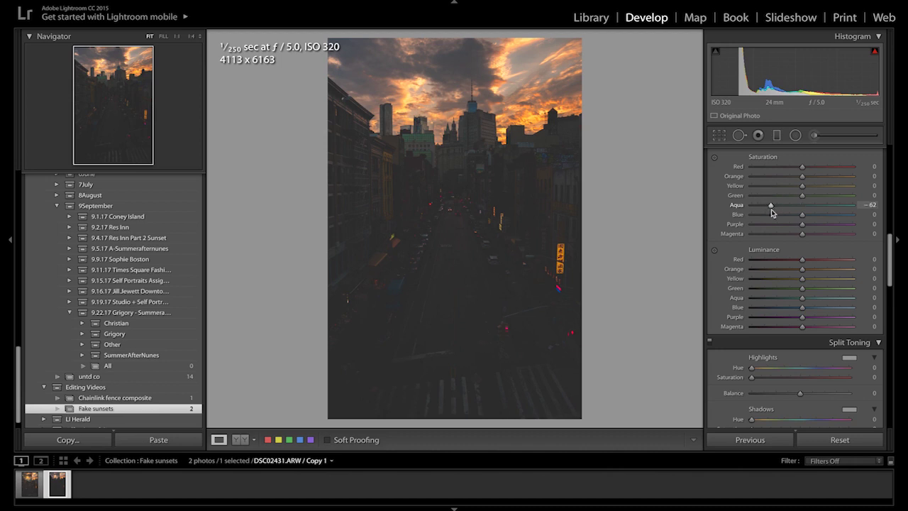
click(772, 224)
click(772, 234)
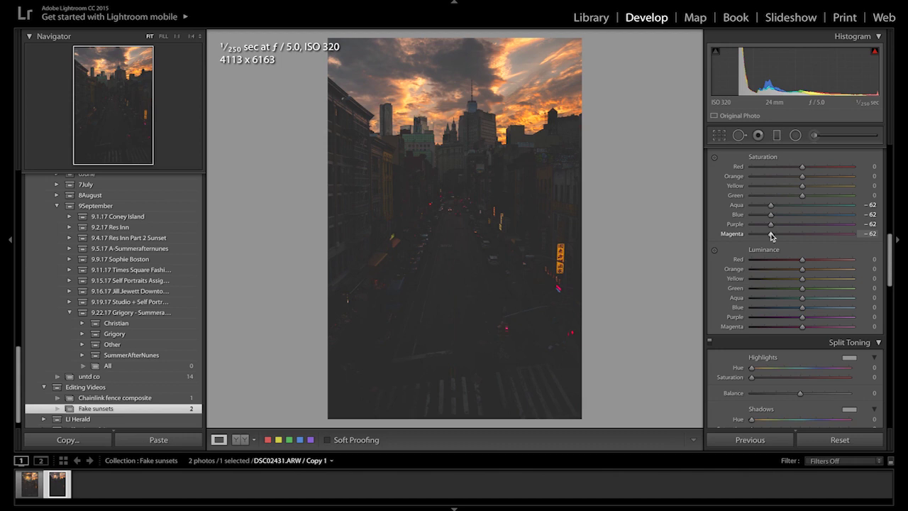
click(778, 224)
click(778, 234)
scroll(779, 236, down, 2)
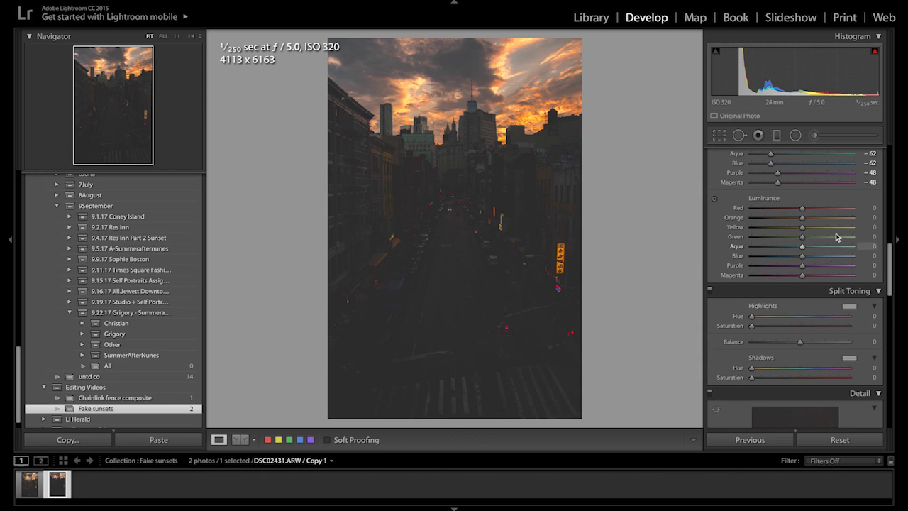
- Set HSL luminance for Red to +59, Orange to +16 and Yellow to -36
click(828, 209)
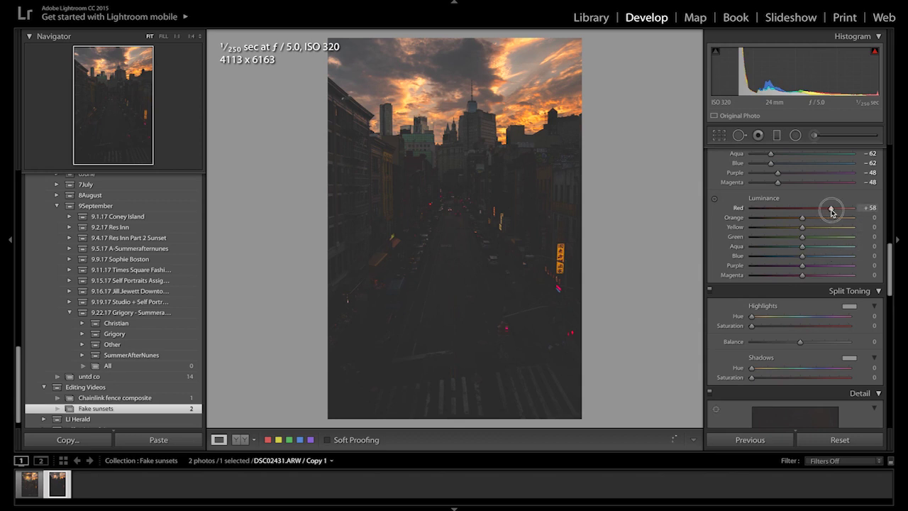
click(810, 218)
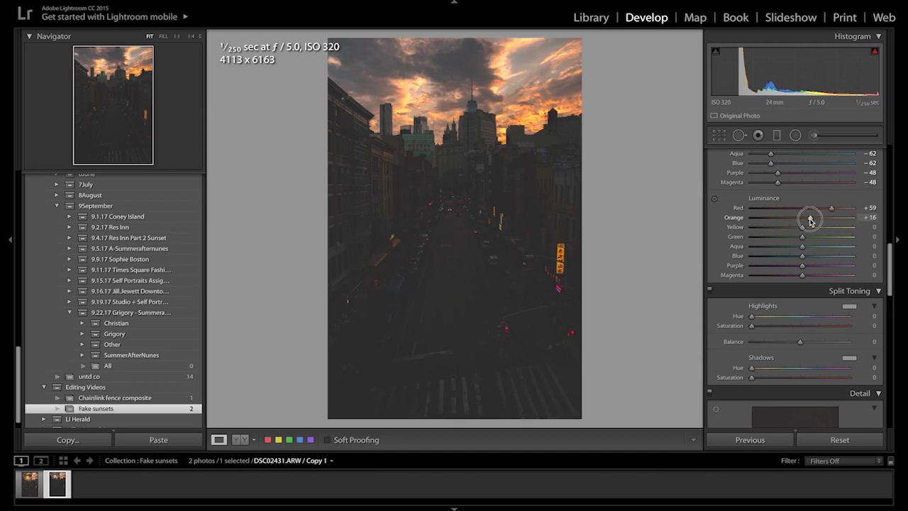
click(781, 228)
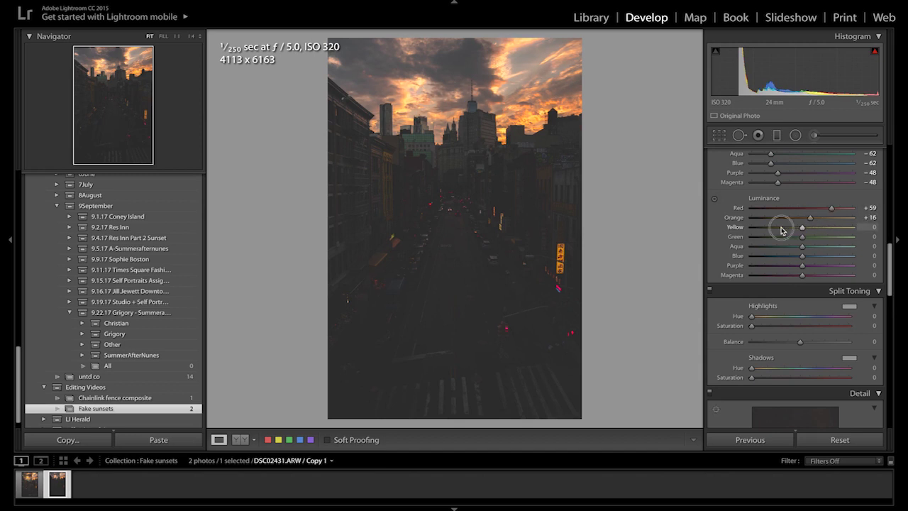
drag(781, 229, 784, 231)
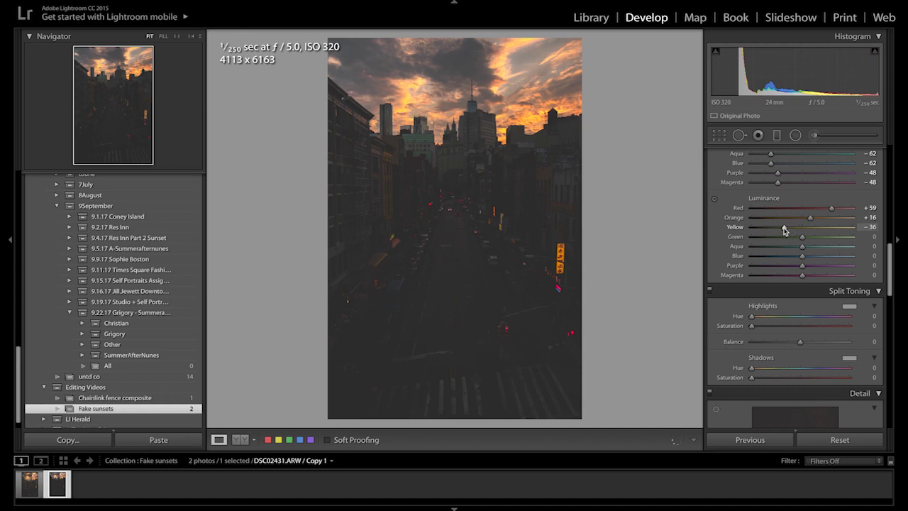
- Lift Green, Aqua, Blue, Purple and Magenta luminance to +44
drag(827, 242, 826, 242)
click(824, 242)
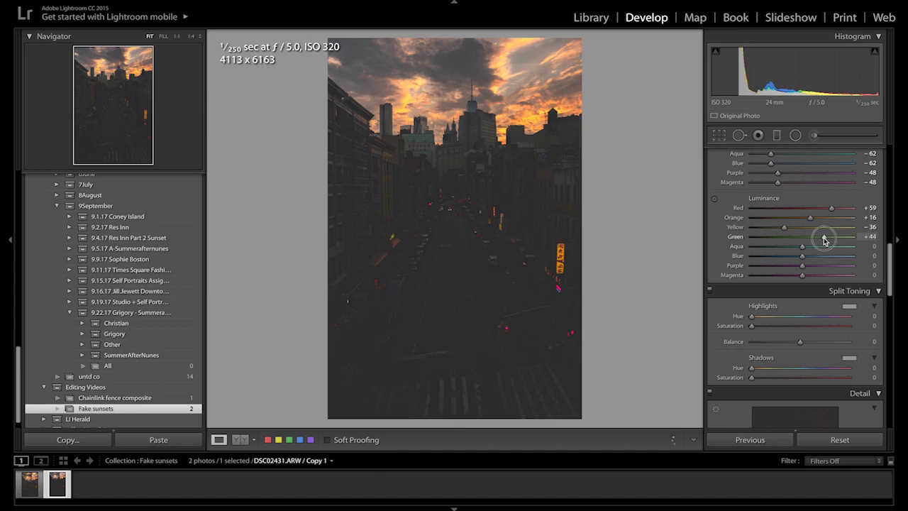
click(824, 247)
click(824, 255)
click(823, 265)
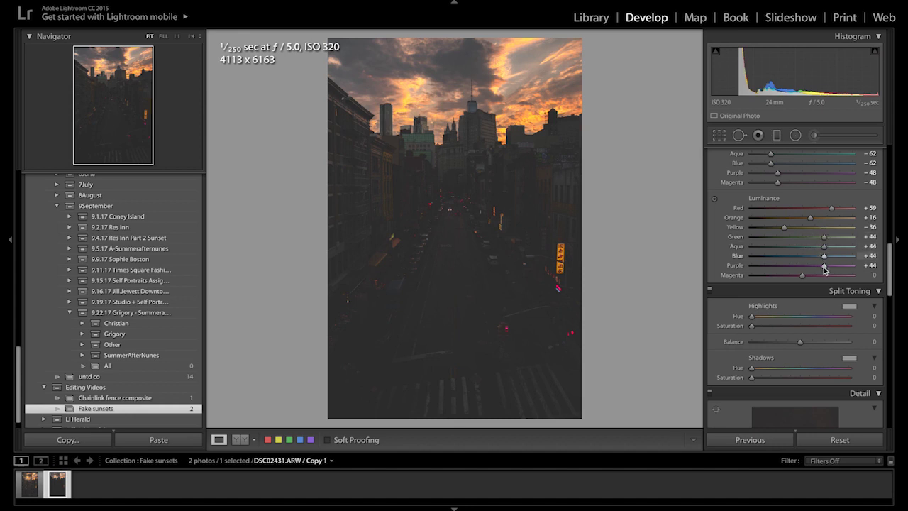
click(825, 275)
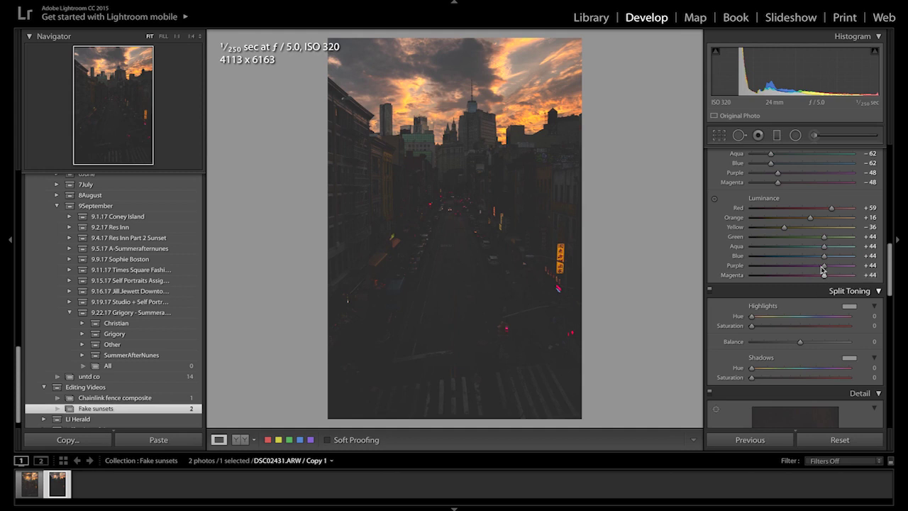
scroll(818, 235, down, 2)
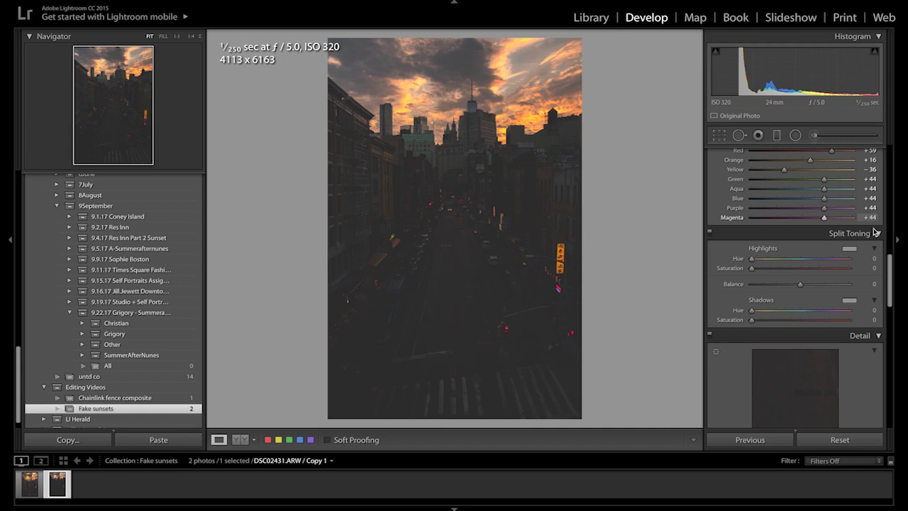
- Set Split Toning highlights to Hue 37 and Saturation 6
click(869, 258)
key(Return)
click(872, 267)
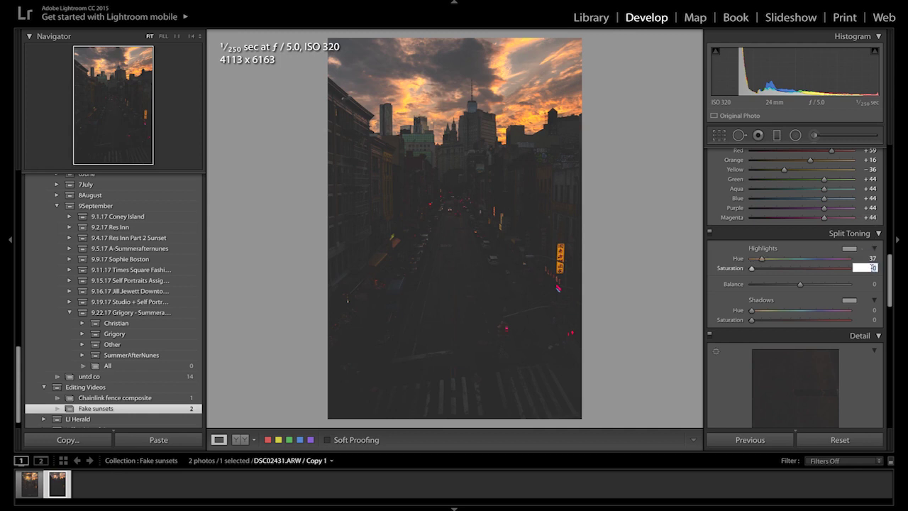
key(Return)
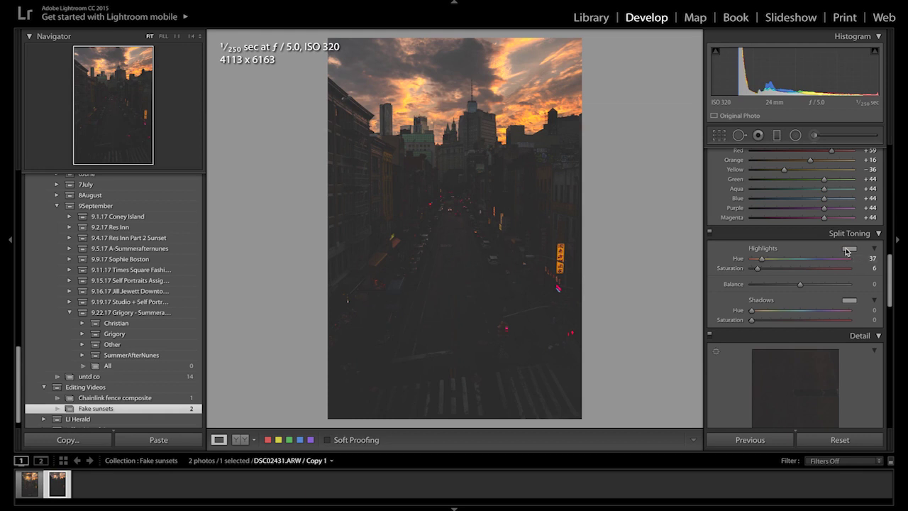
click(848, 249)
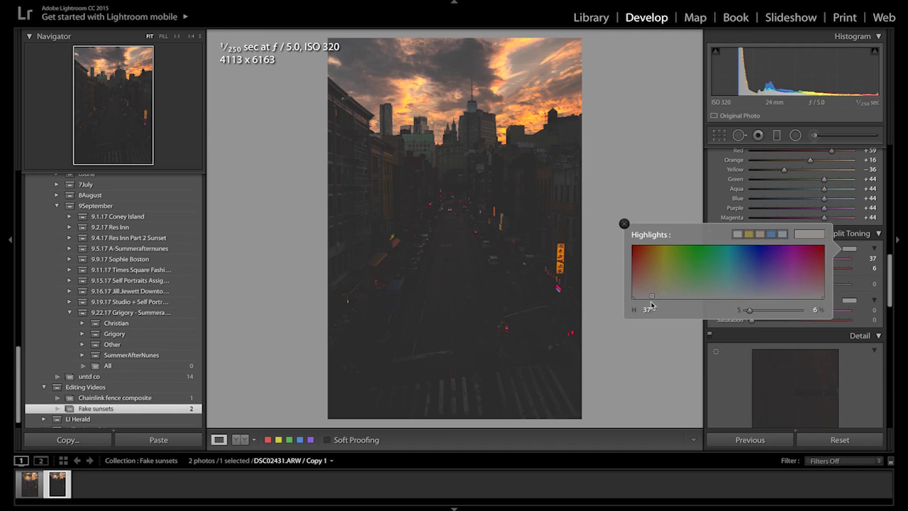
scroll(778, 305, down, 10)
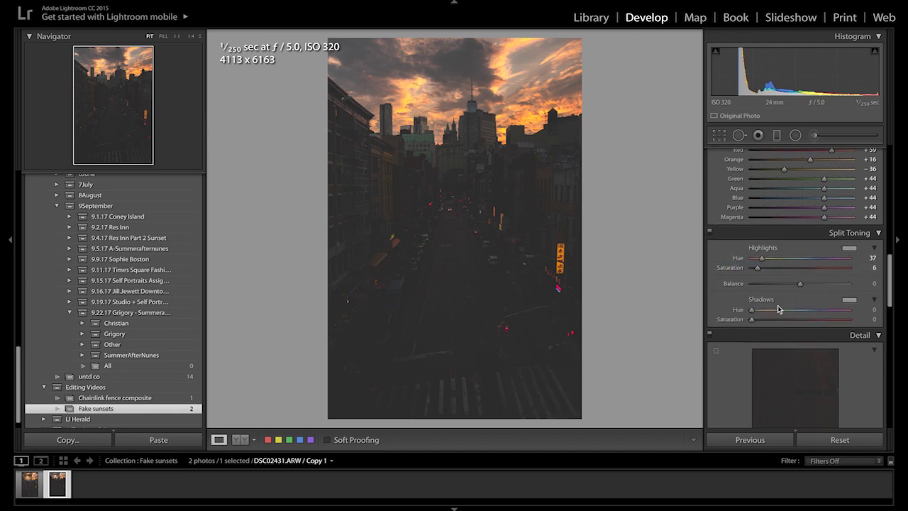
- Set the Effects panel's Post-Crop Vignetting Amount to -7
scroll(778, 309, down, 3)
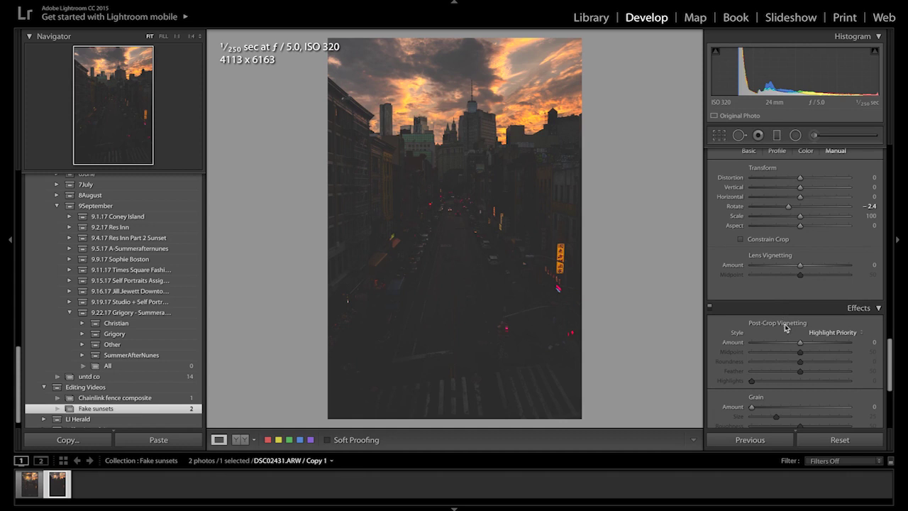
click(873, 342)
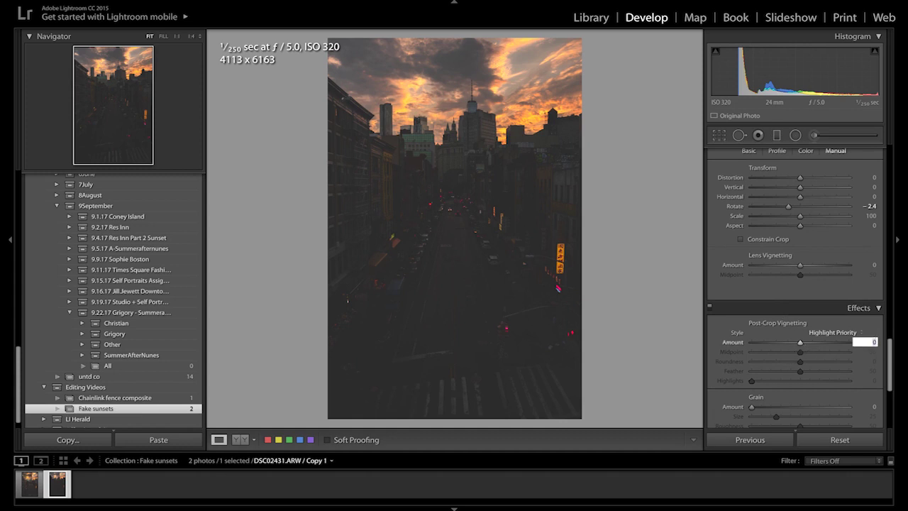
text(-7)
key(Return)
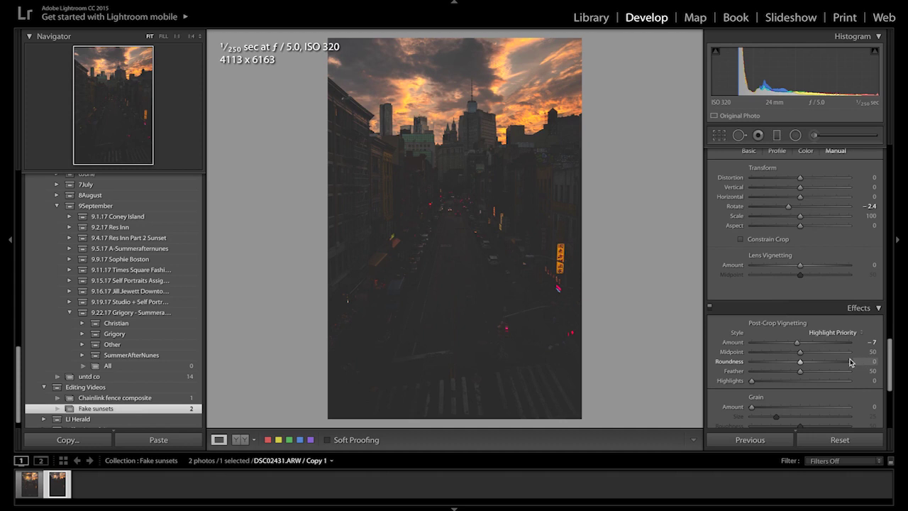
scroll(851, 362, down, 3)
scroll(850, 366, up, 12)
scroll(850, 373, up, 10)
scroll(851, 373, down, 9)
scroll(850, 373, down, 2)
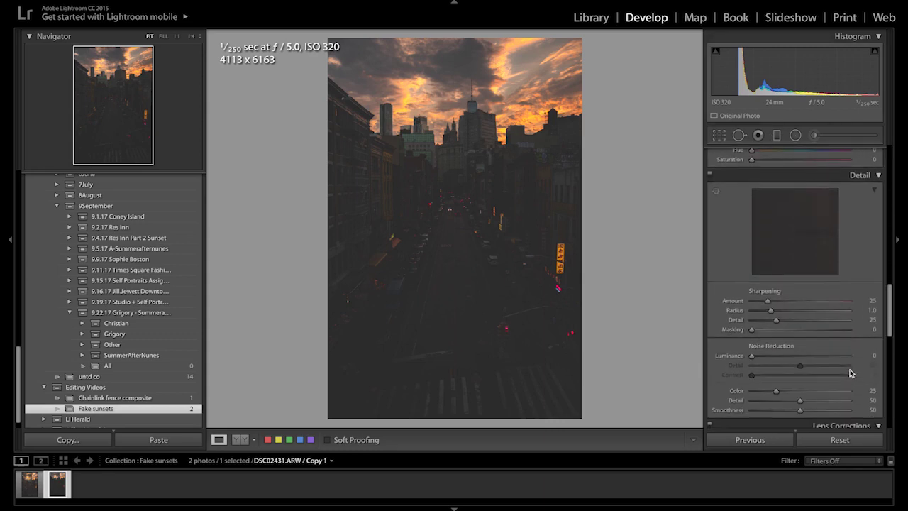
scroll(850, 373, up, 8)
scroll(851, 373, up, 6)
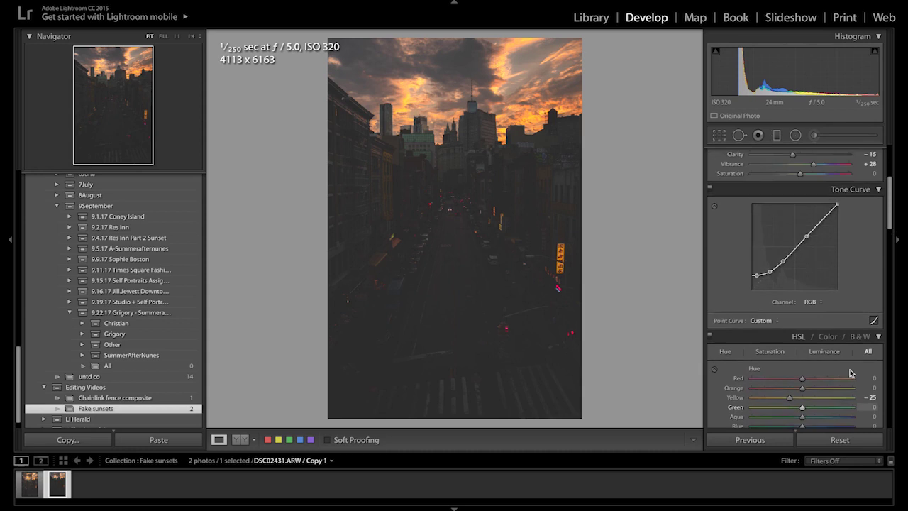
- Switch to the Adjustment Brush and paint a stroke over the lower street area
click(816, 136)
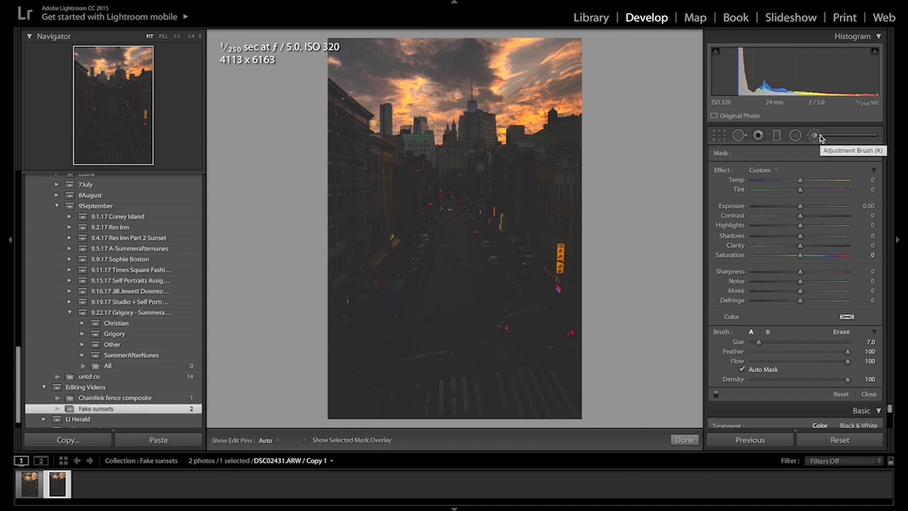
scroll(436, 307, up, 3)
key(h)
mouse_move(389, 390)
mouse_down()
mouse_move(337, 389)
mouse_move(423, 405)
mouse_move(366, 407)
mouse_move(384, 410)
mouse_move(368, 423)
mouse_move(563, 403)
mouse_move(512, 408)
mouse_move(585, 368)
mouse_move(474, 381)
mouse_move(421, 316)
mouse_move(445, 304)
mouse_move(325, 311)
mouse_move(341, 280)
mouse_move(444, 294)
mouse_move(398, 279)
mouse_move(496, 227)
mouse_move(365, 228)
mouse_move(477, 228)
mouse_move(566, 206)
mouse_move(603, 168)
mouse_move(537, 171)
mouse_move(320, 276)
mouse_move(387, 261)
mouse_move(395, 210)
mouse_move(386, 223)
mouse_move(430, 288)
mouse_move(506, 264)
mouse_move(526, 337)
mouse_move(460, 382)
mouse_move(354, 374)
mouse_up()
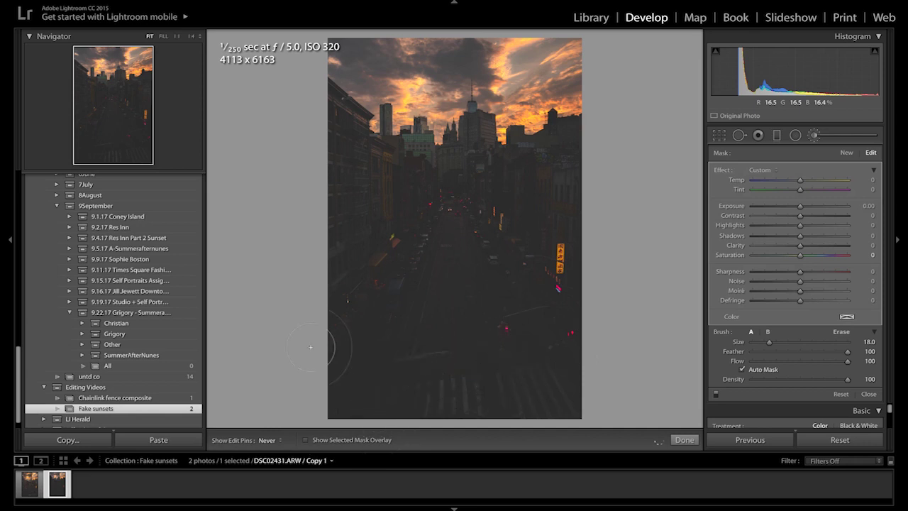
key(h)
scroll(340, 119, down, 8)
- Paint the brush mask along the skyline towers and buildings, from left to right
key(h)
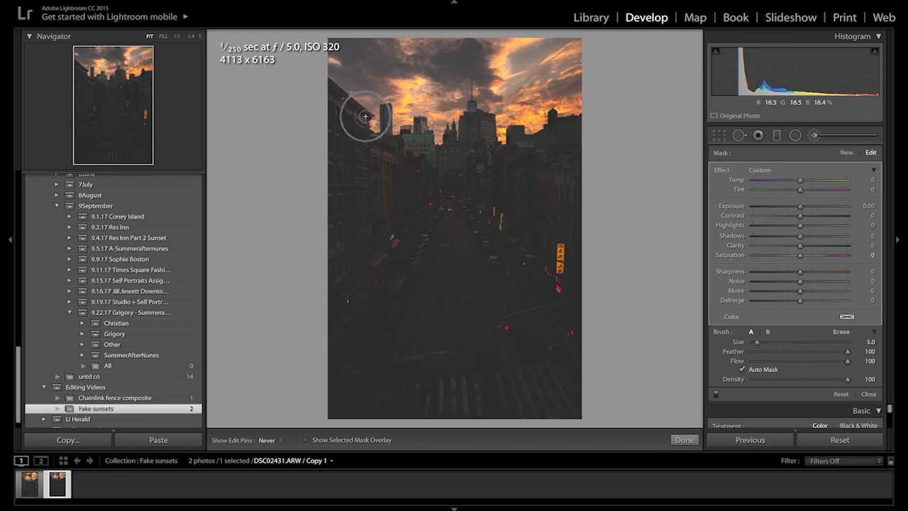
mouse_move(364, 120)
mouse_down()
mouse_move(372, 139)
mouse_move(384, 121)
mouse_up()
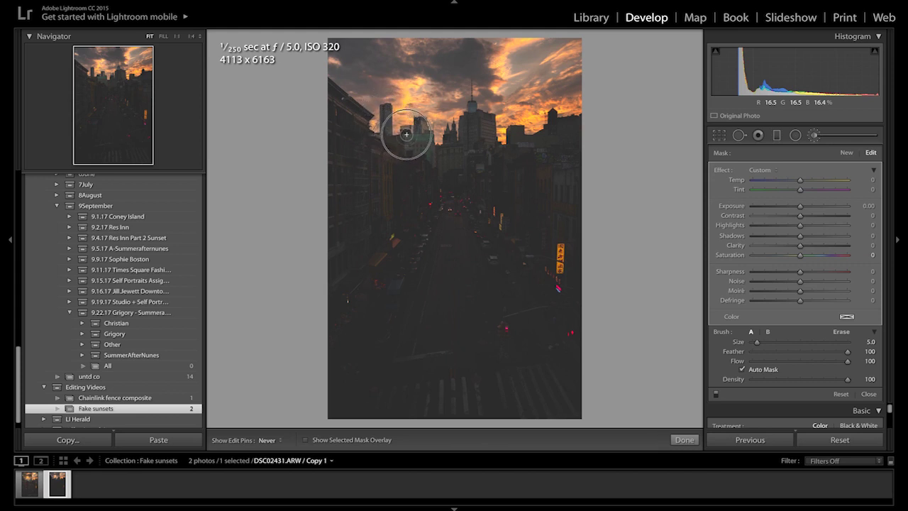
key(h)
drag(419, 131, 428, 135)
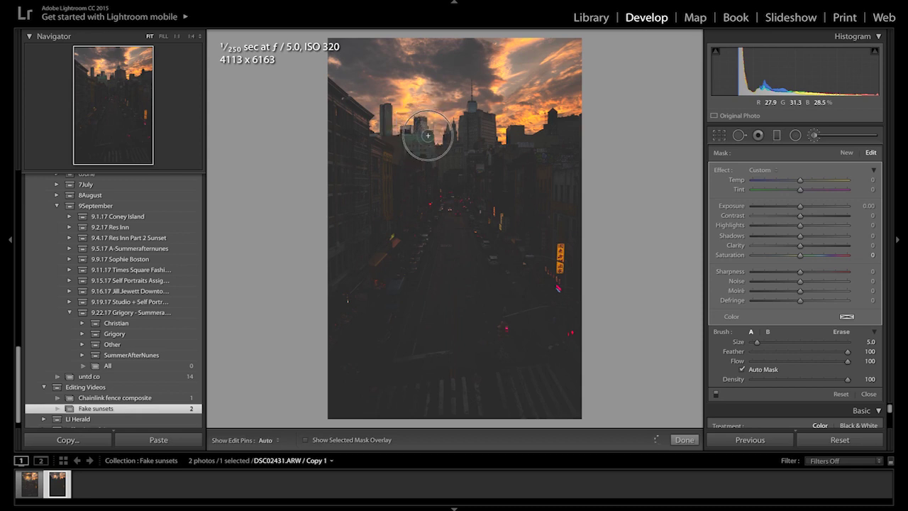
key(h)
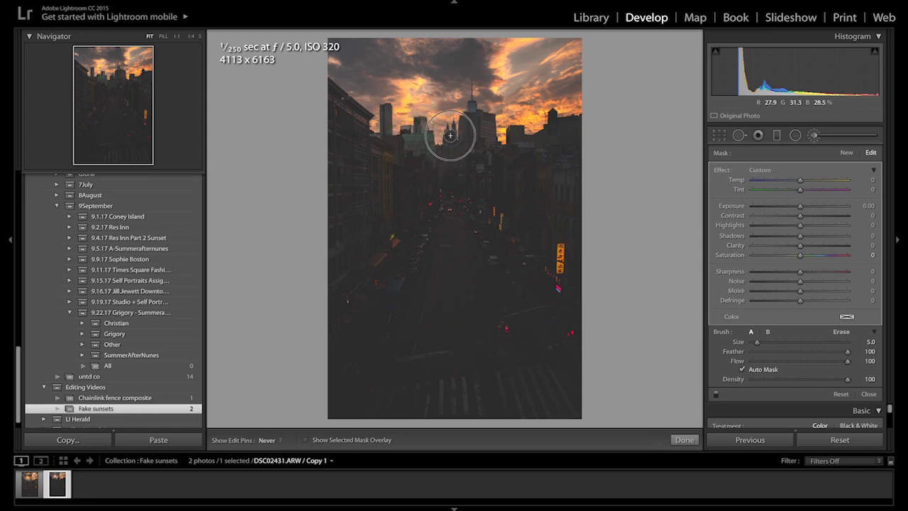
drag(457, 129, 463, 138)
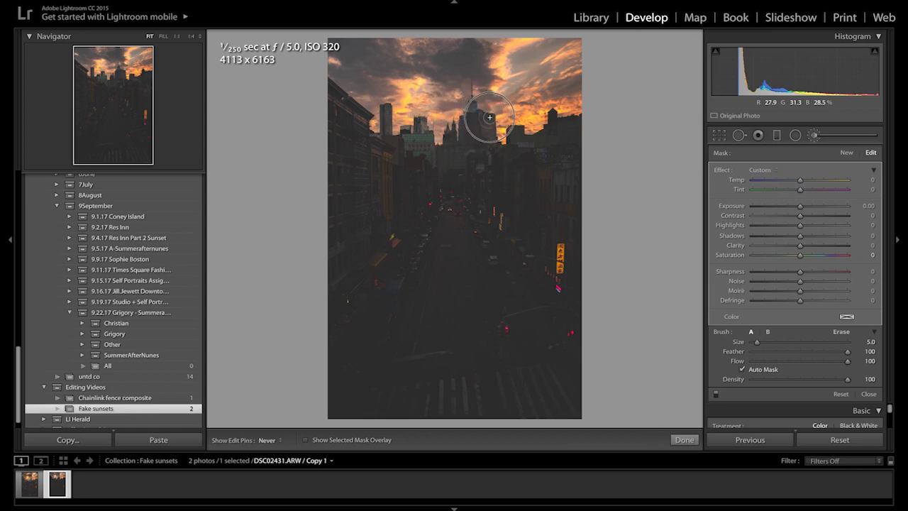
key(h)
key(h)
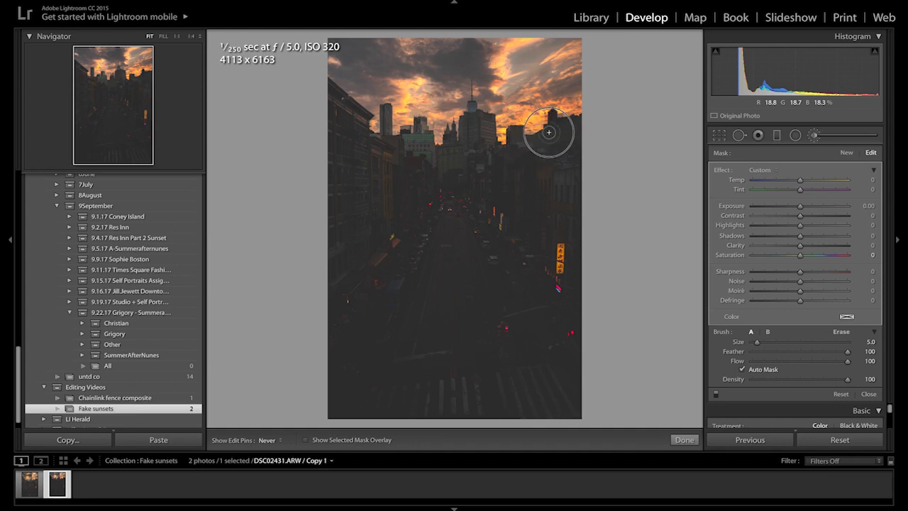
drag(553, 115, 576, 119)
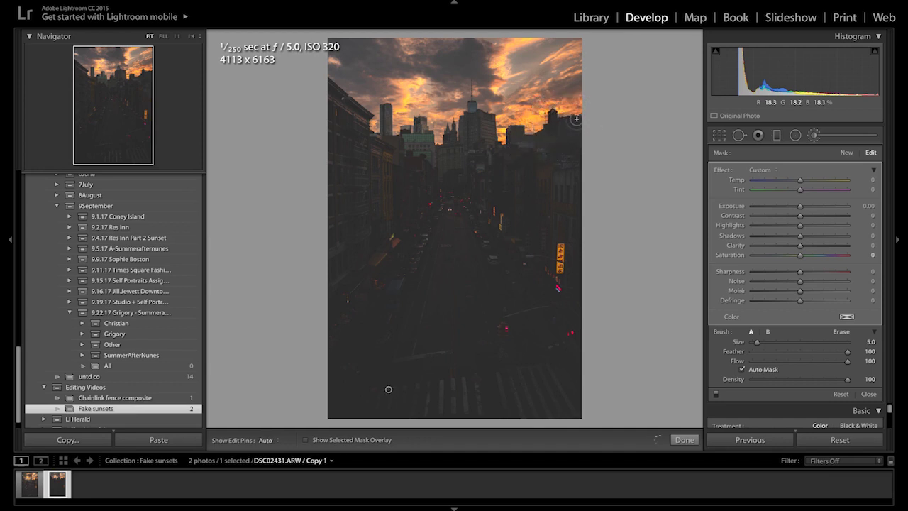
key(h)
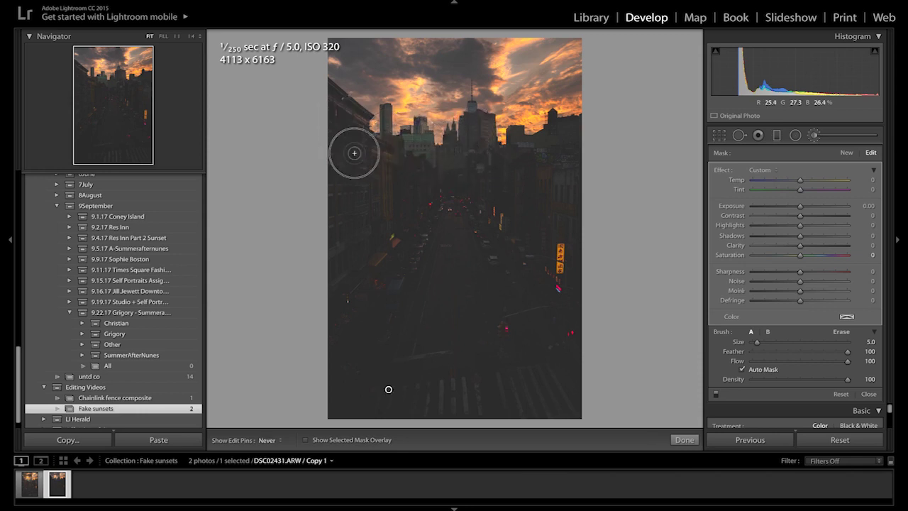
key(h)
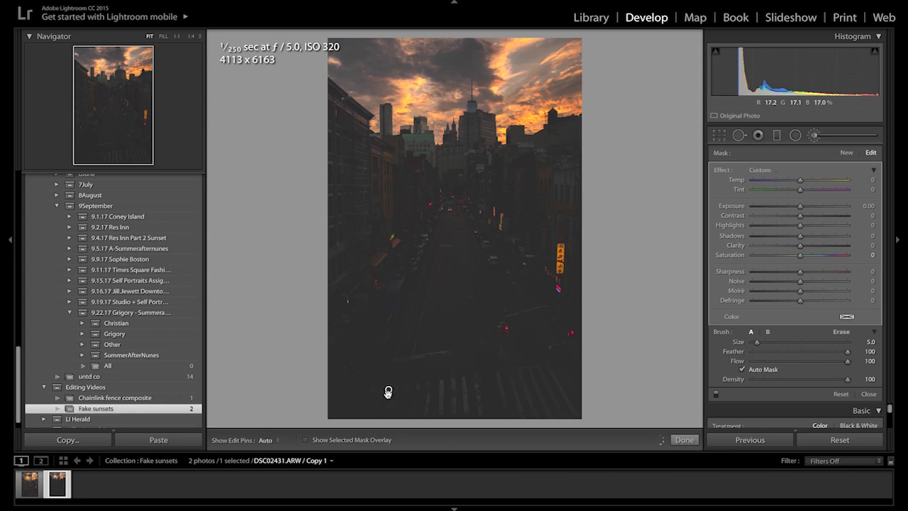
mouse_move(388, 391)
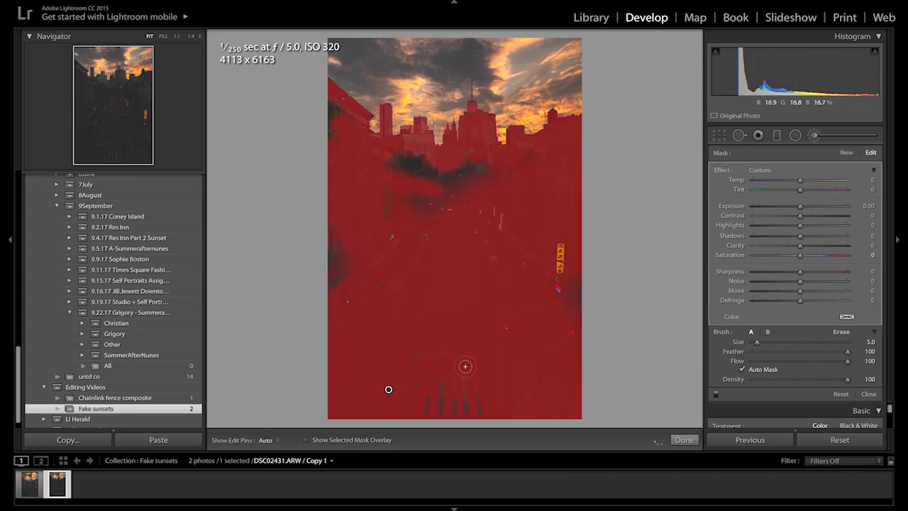
- Check the mask coverage with the red overlay and brighten the brushed area's exposure
scroll(465, 376, up, 4)
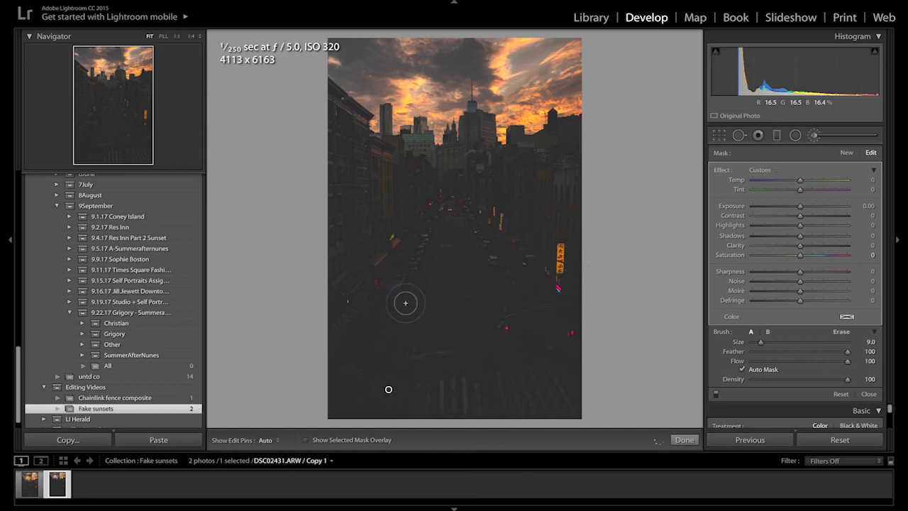
key(h)
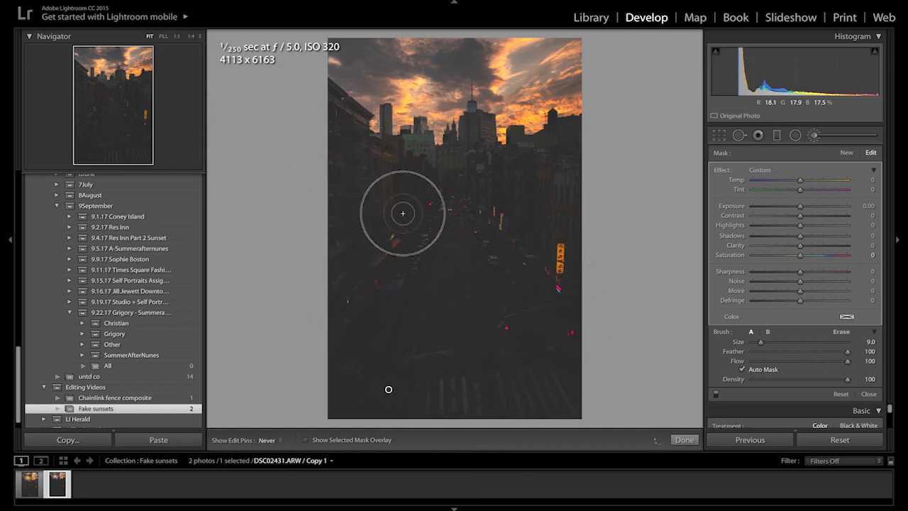
key(h)
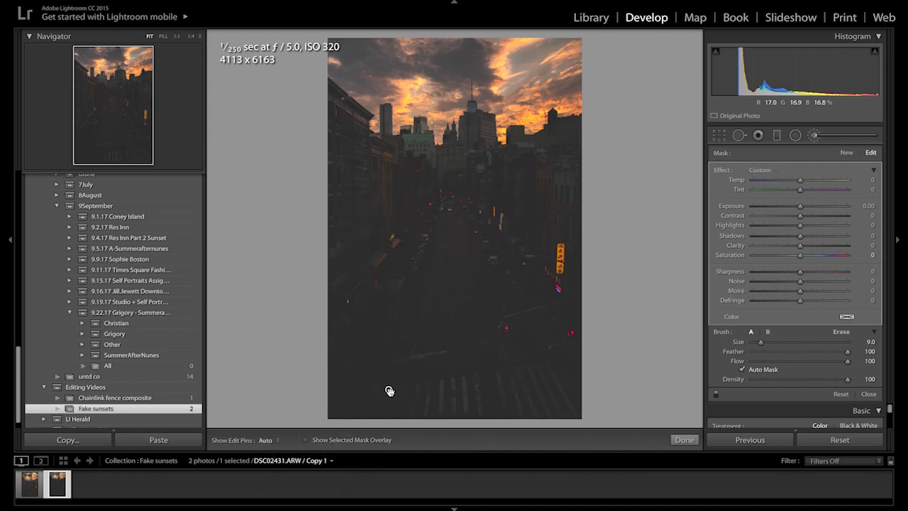
key(o)
key(h)
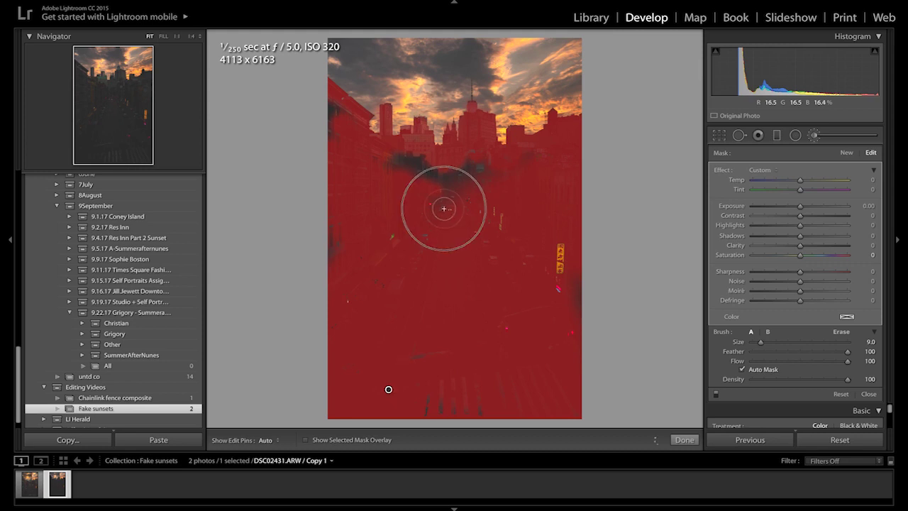
key(o)
key(h)
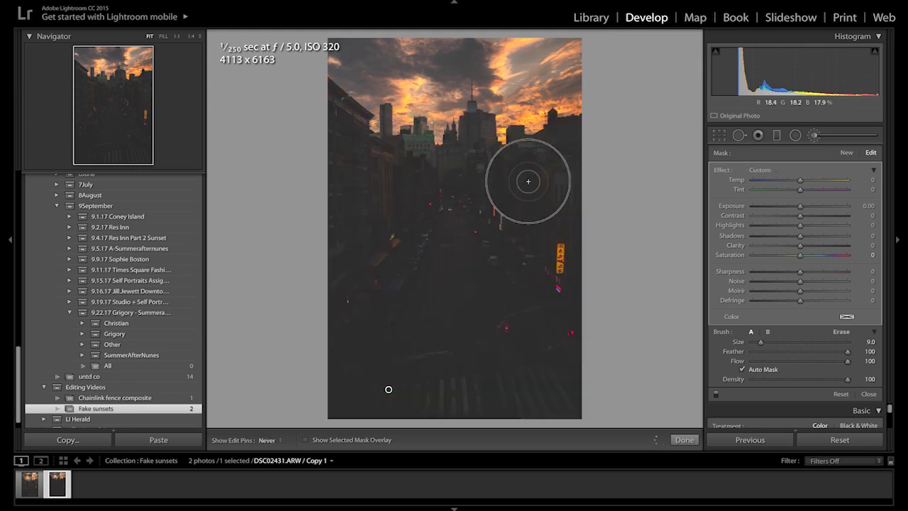
drag(817, 209, 774, 205)
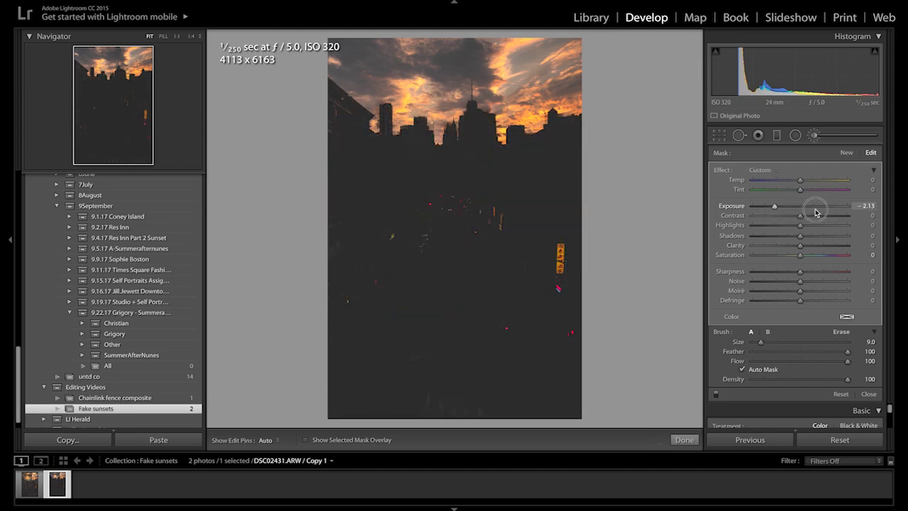
click(816, 209)
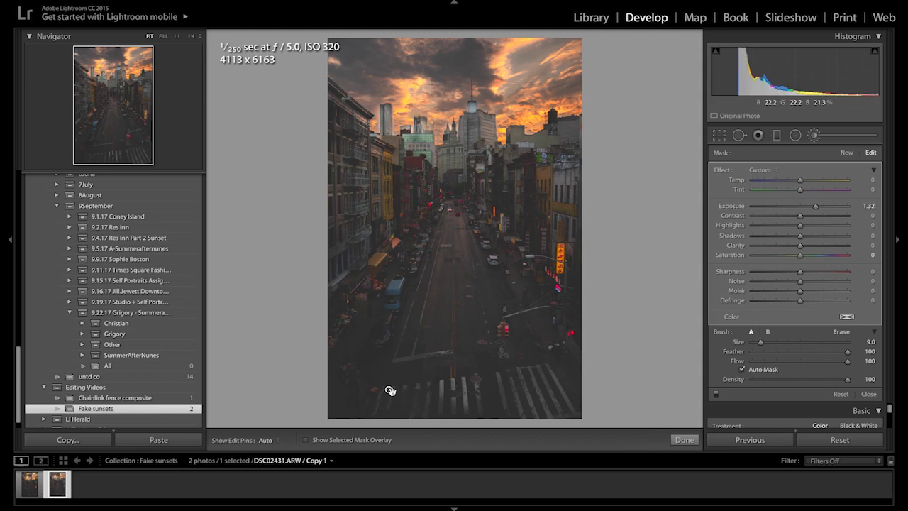
key(o)
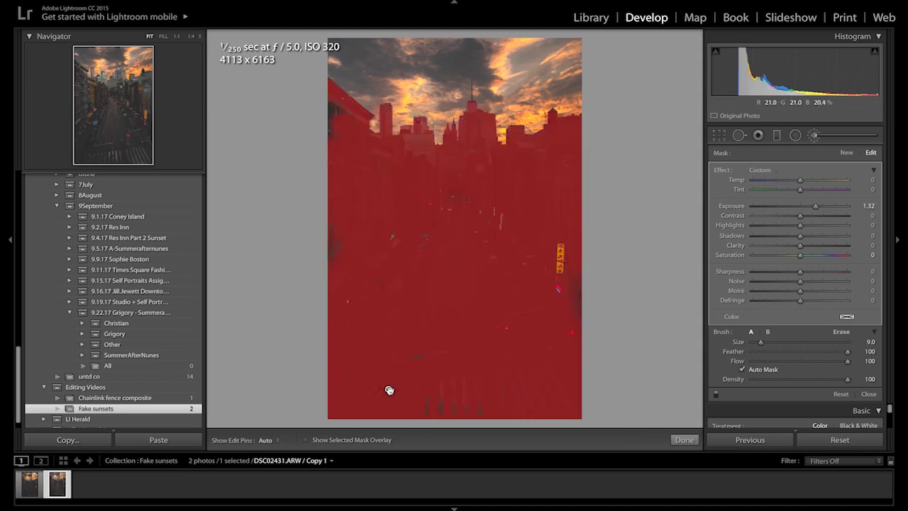
key(h)
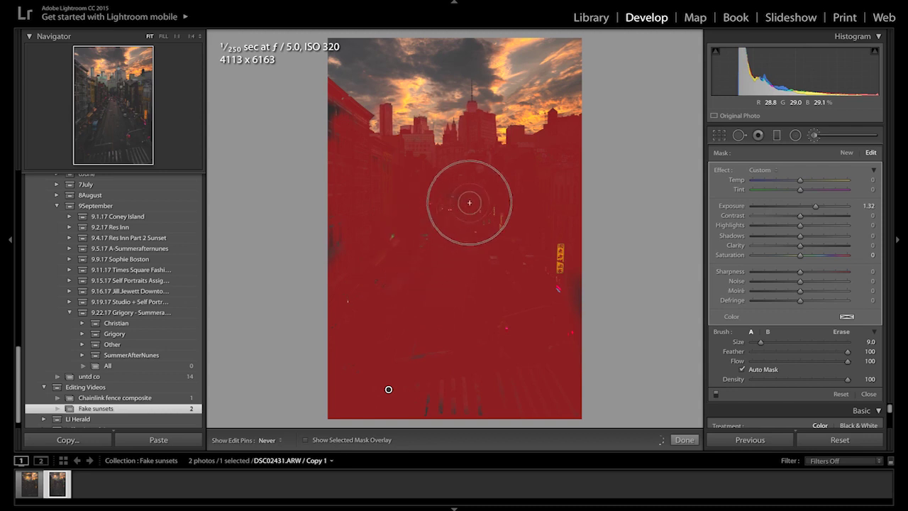
key(o)
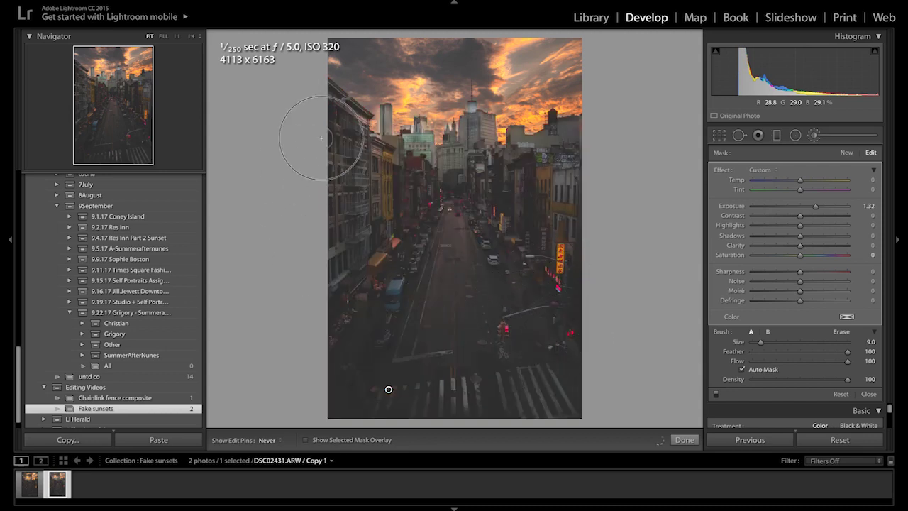
key(h)
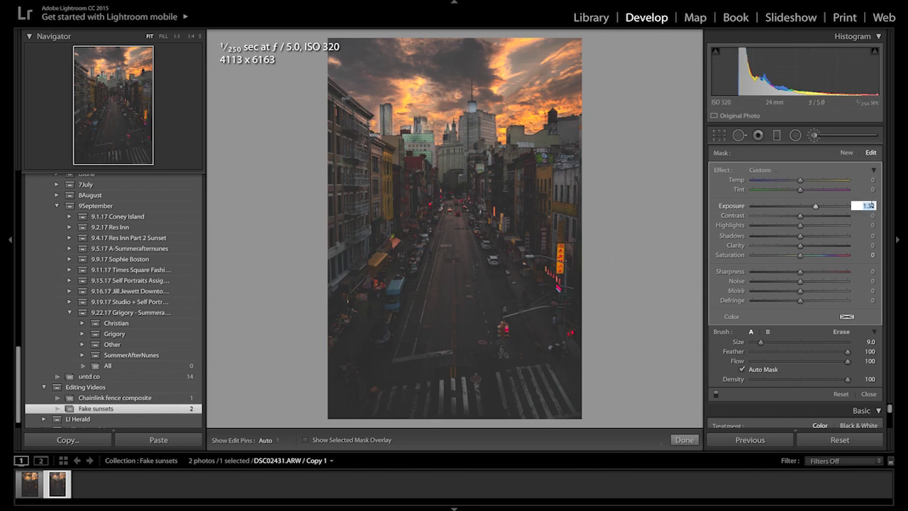
- Set the brush mask to Exposure 1.14, Temp 4 and Contrast -32
text(14)
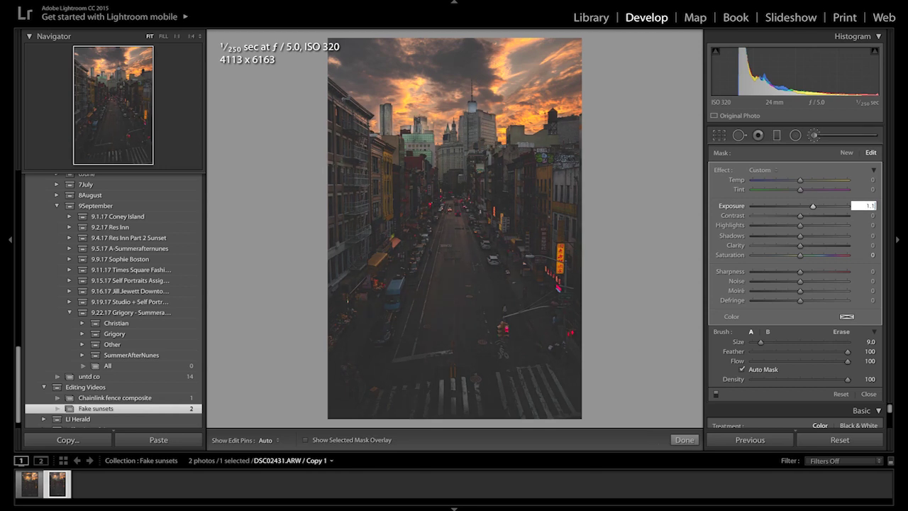
click(870, 180)
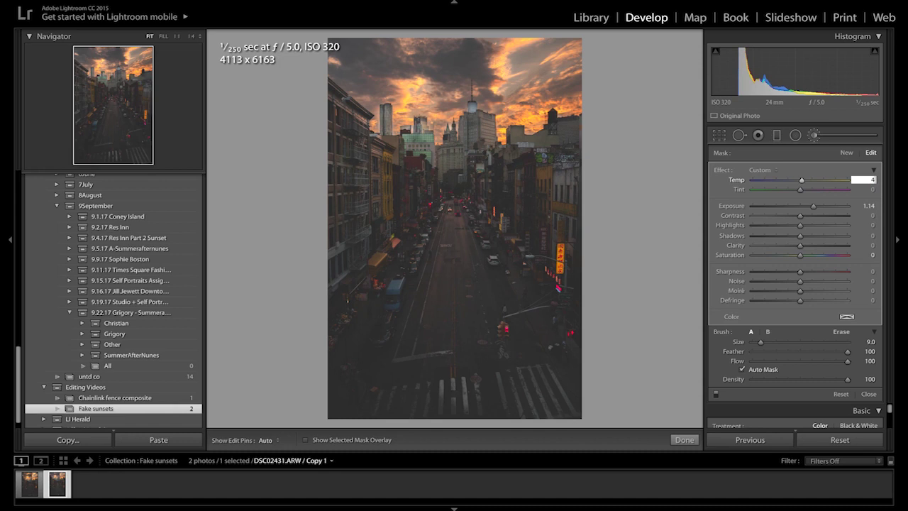
key(Tab)
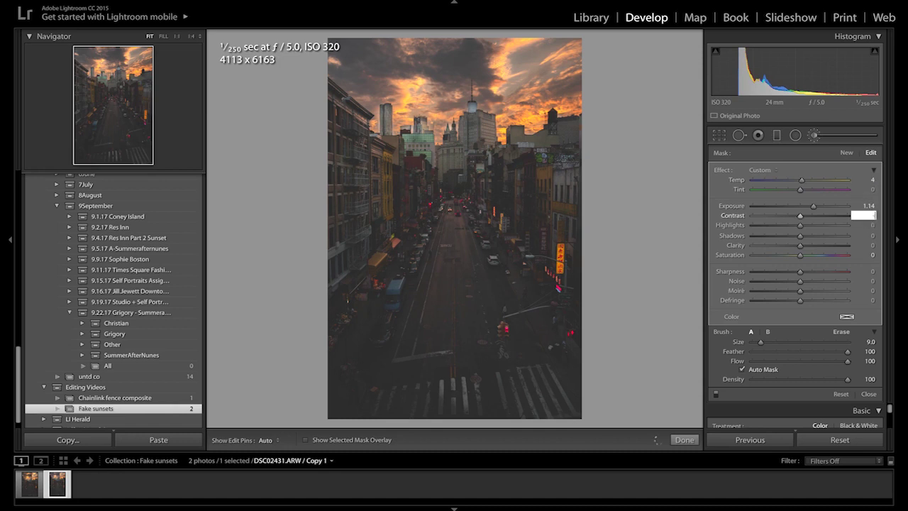
key(Return)
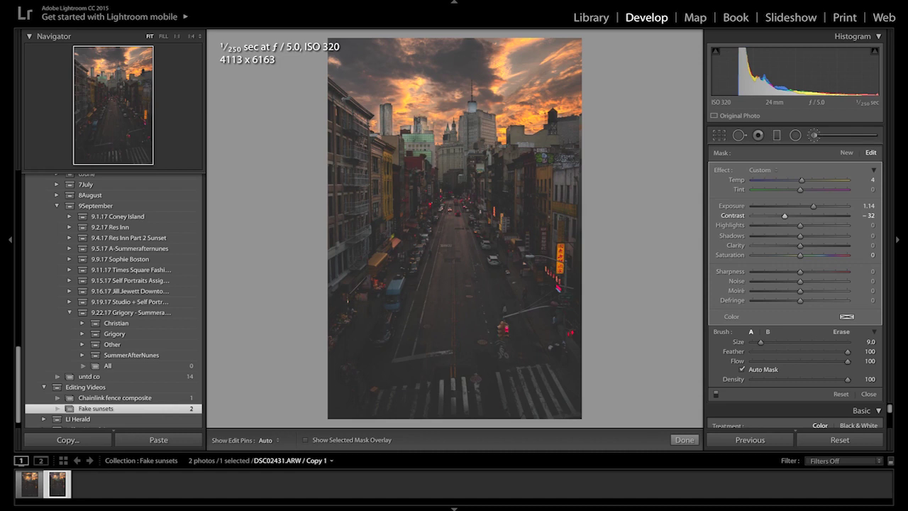
- Set the brush mask's Clarity to -40 and Saturation to -9
click(870, 246)
text(-4)
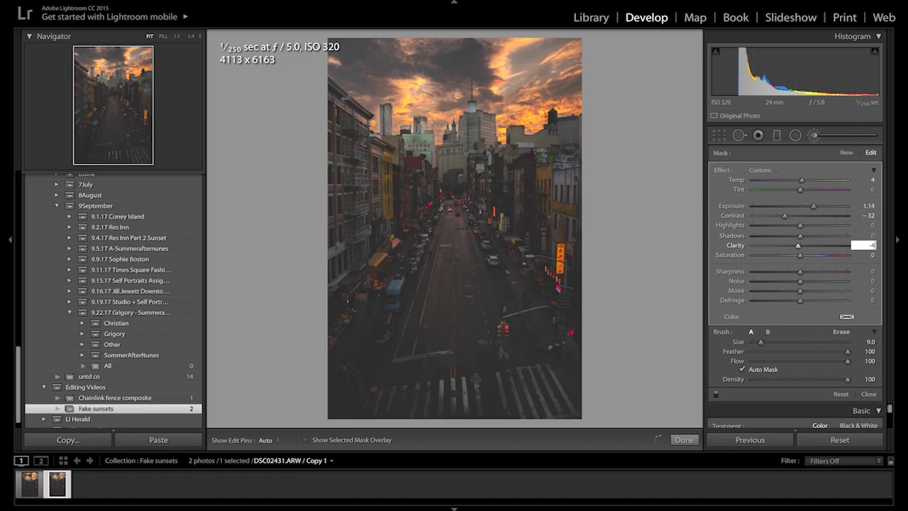
text(0)
key(Return)
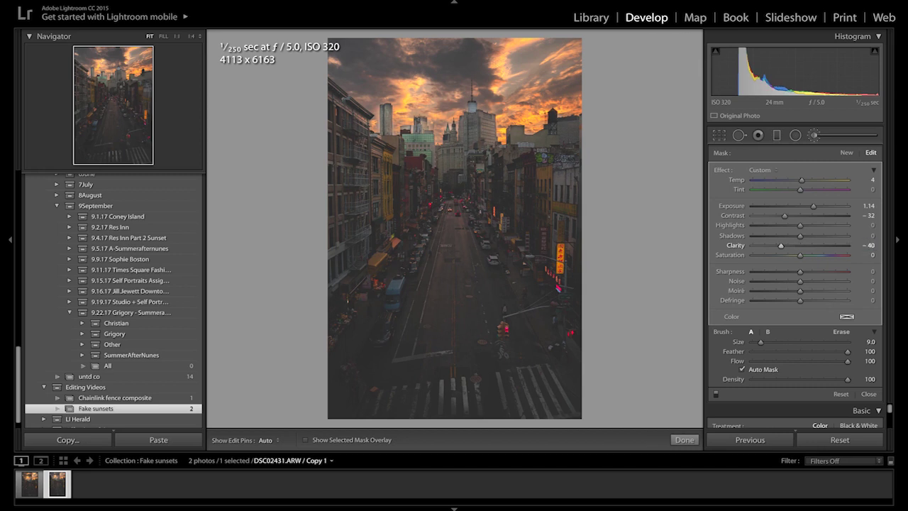
click(871, 254)
text(-9)
key(Return)
key(Left)
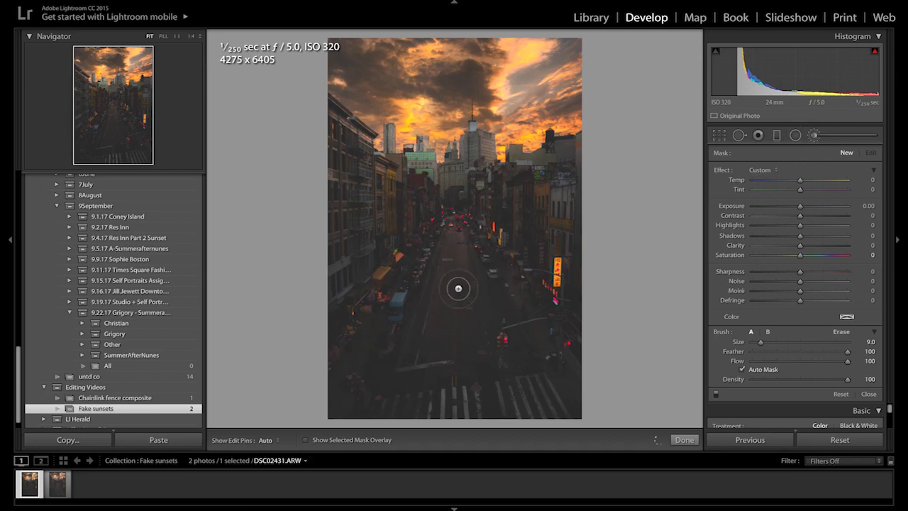
click(60, 487)
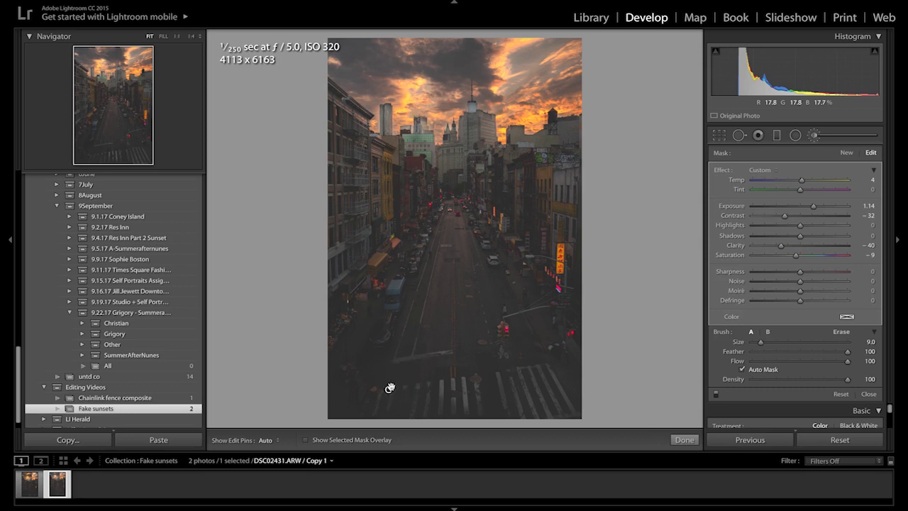
- Retune the brush to Contrast -3, Exposure 1.09 and Saturation 29, then switch to Erase
click(798, 220)
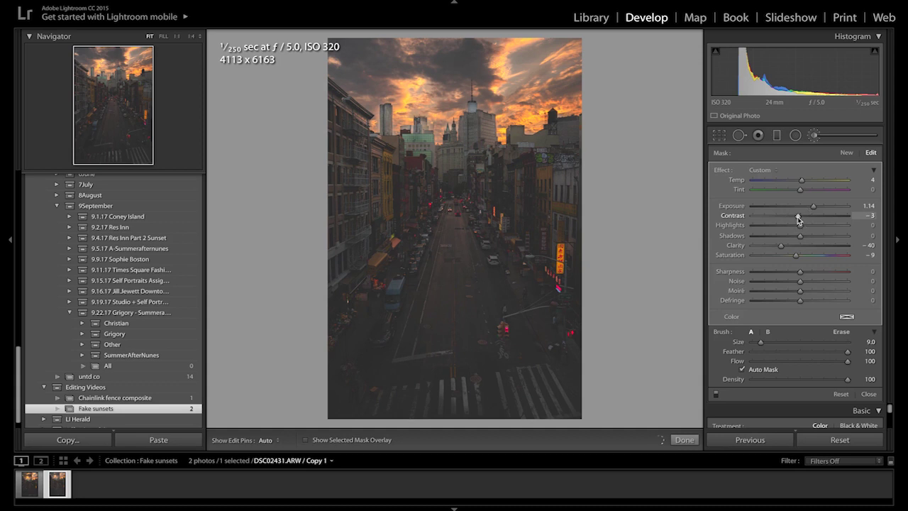
drag(813, 207, 813, 210)
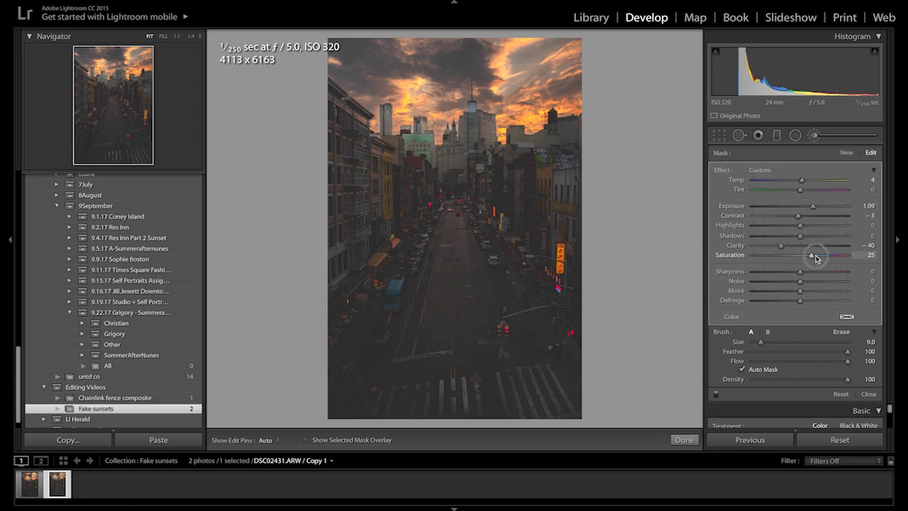
drag(816, 259, 815, 261)
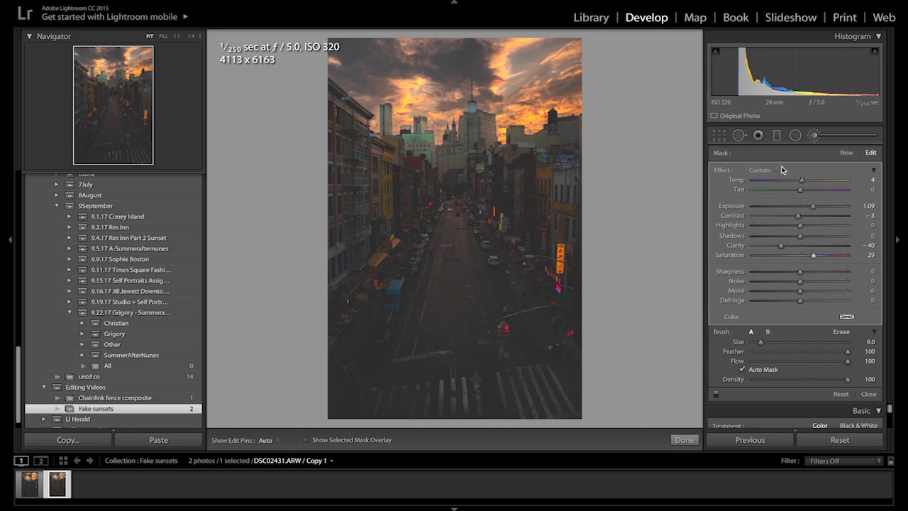
click(837, 332)
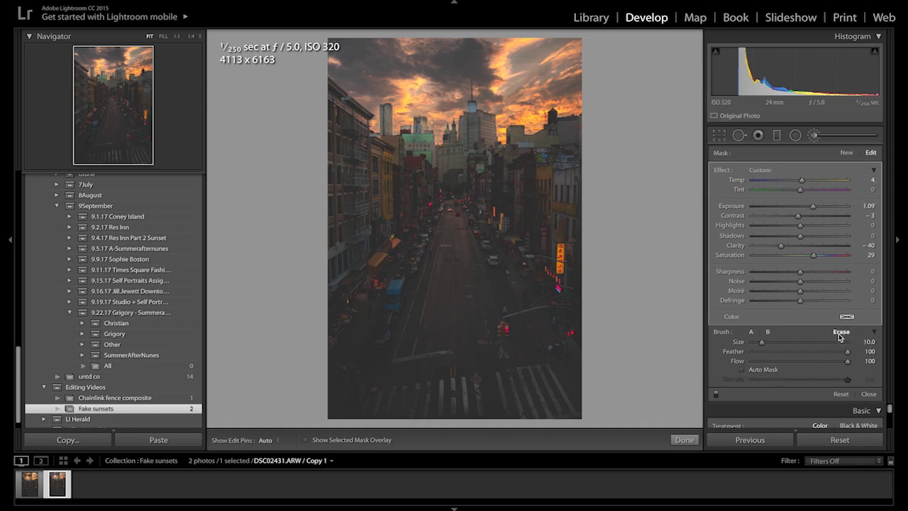
- At 1:1 zoom, erase the mask along the left rooflines and shrink the brush to size 6
click(177, 37)
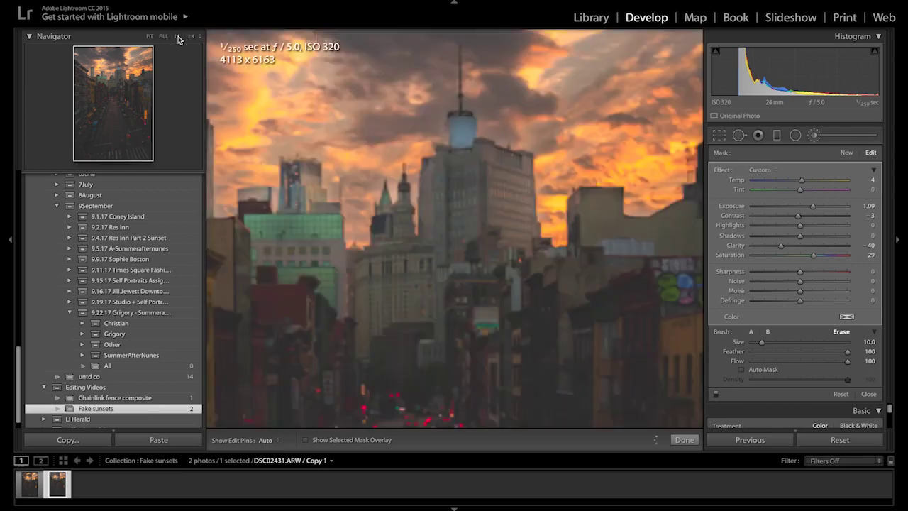
drag(123, 87, 86, 70)
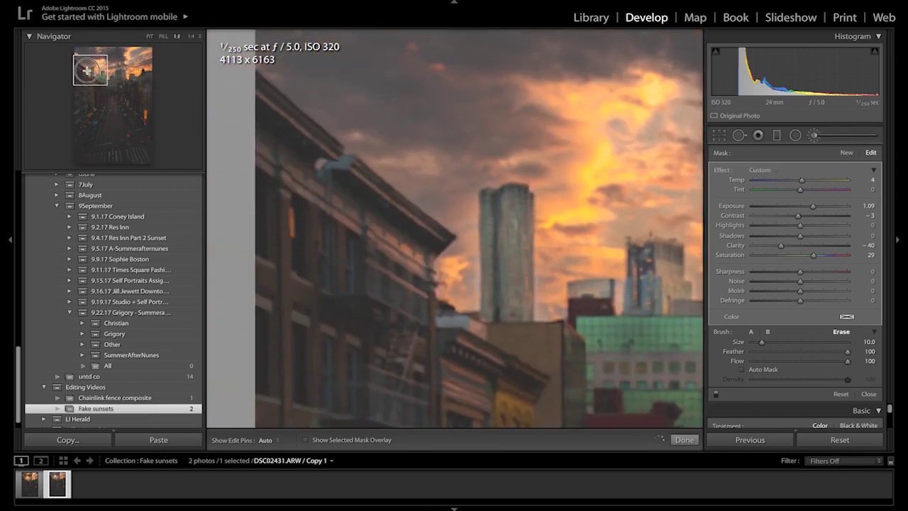
key(h)
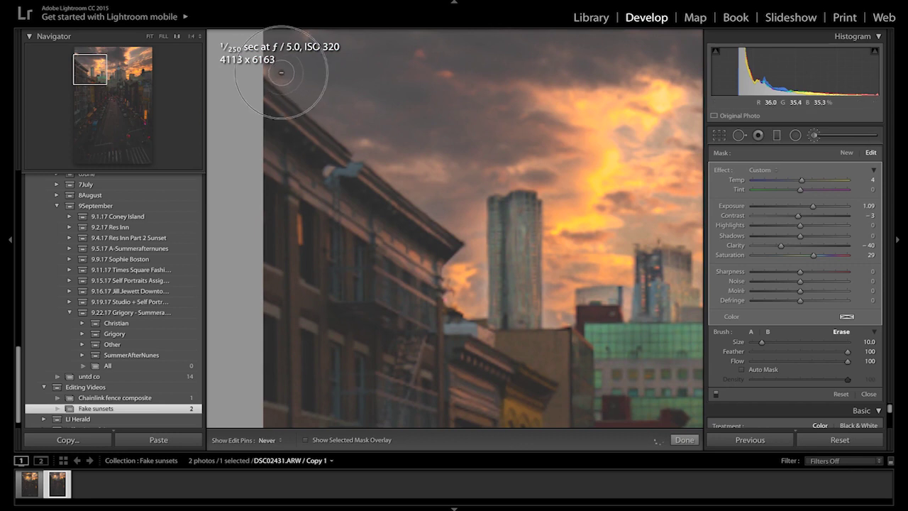
mouse_move(342, 122)
mouse_down()
mouse_move(460, 213)
mouse_move(479, 278)
mouse_move(450, 284)
mouse_move(446, 259)
mouse_move(567, 263)
mouse_move(567, 234)
mouse_move(579, 248)
mouse_move(546, 323)
mouse_move(568, 284)
mouse_move(619, 263)
mouse_move(625, 234)
mouse_move(682, 224)
mouse_move(702, 230)
mouse_up()
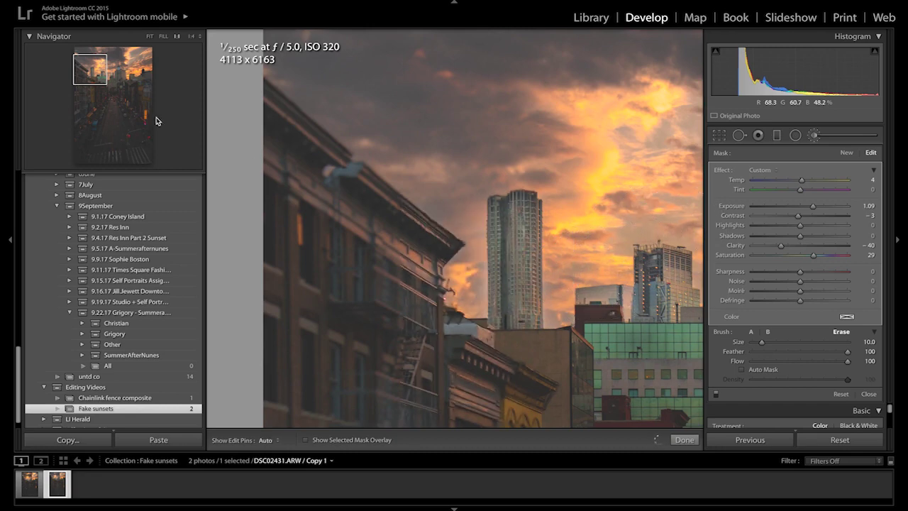
drag(91, 74, 105, 74)
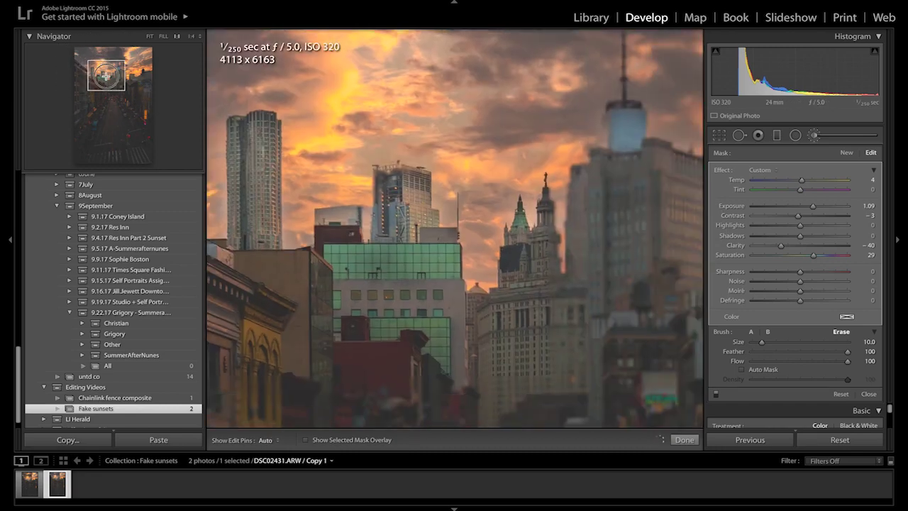
key(bracketleft)
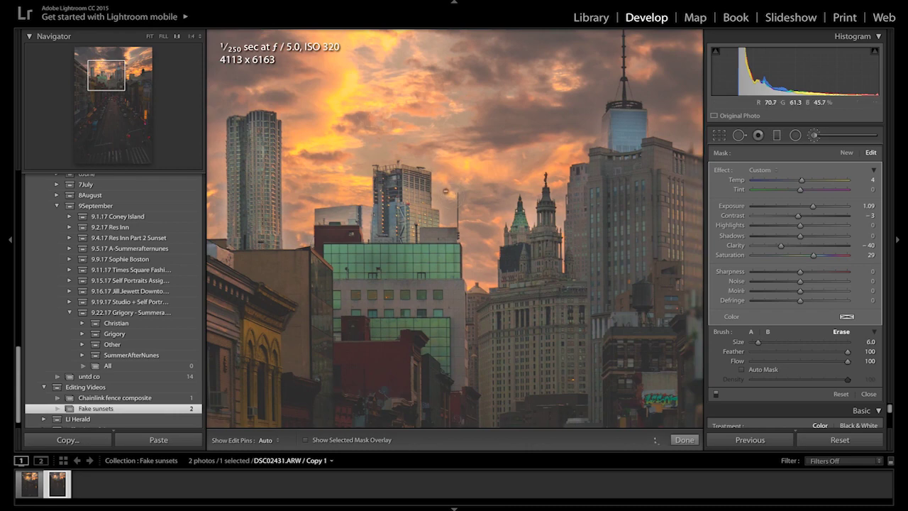
key(h)
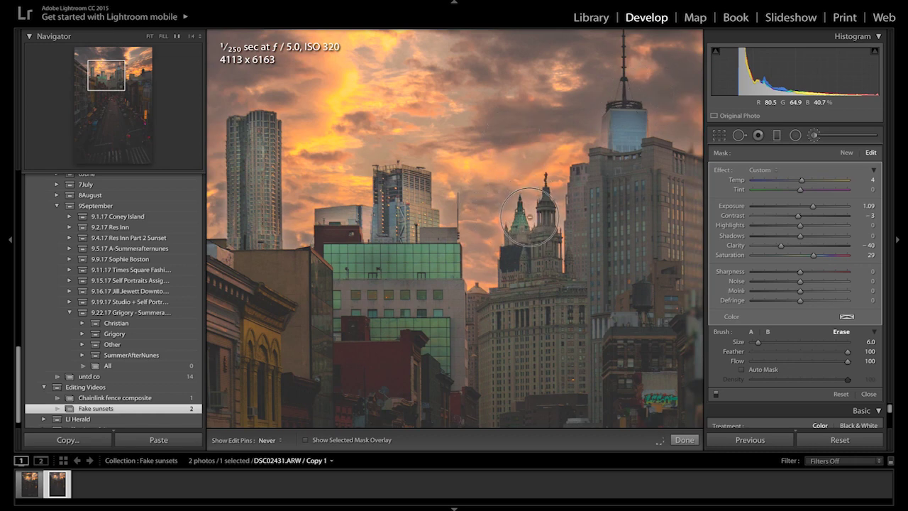
- Erase the mask around the water tower and right rooftop edges, then fit the photo
click(131, 78)
key(h)
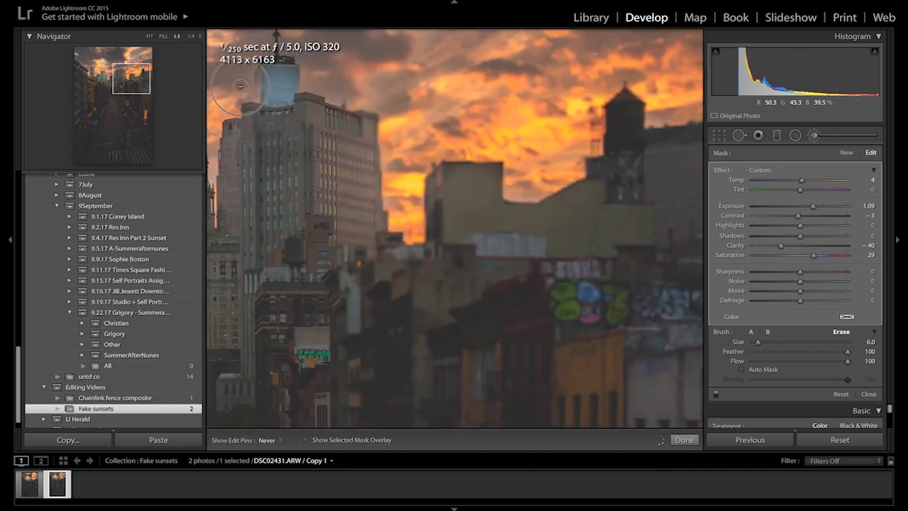
mouse_move(310, 88)
mouse_down()
mouse_move(342, 113)
mouse_move(383, 125)
mouse_move(393, 205)
mouse_move(405, 232)
mouse_move(418, 235)
mouse_move(431, 156)
mouse_move(454, 163)
mouse_move(480, 147)
mouse_move(502, 154)
mouse_move(516, 166)
mouse_move(495, 191)
mouse_move(523, 203)
mouse_move(595, 145)
mouse_move(600, 111)
mouse_move(618, 101)
mouse_move(653, 117)
mouse_move(648, 124)
mouse_move(680, 116)
mouse_up()
key(h)
drag(131, 79, 140, 75)
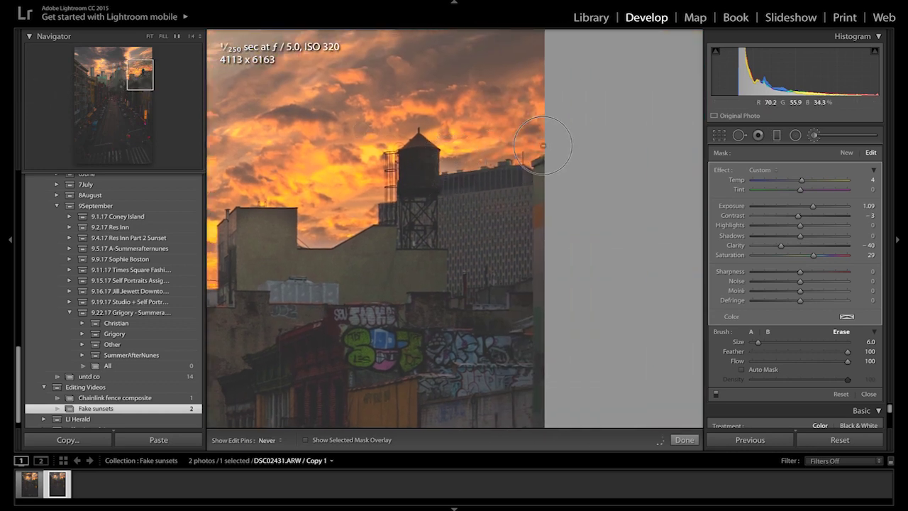
click(149, 36)
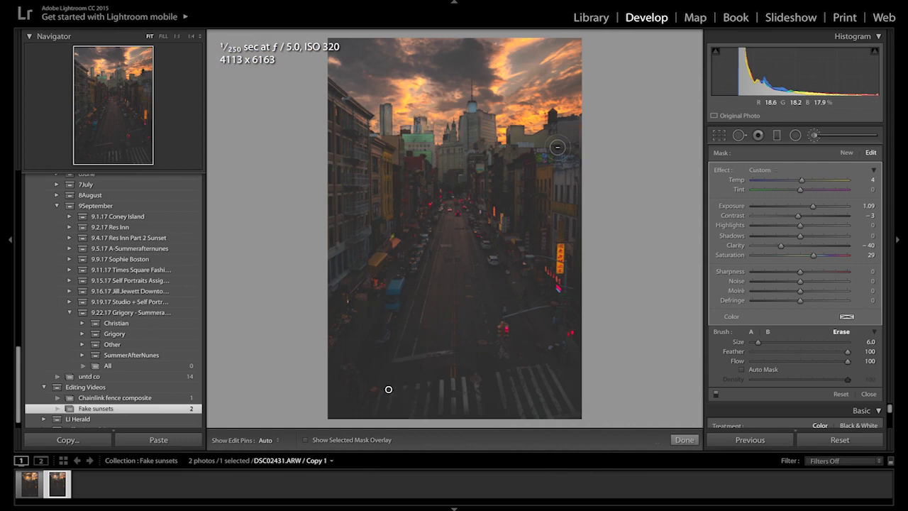
- Paint a new brush mask over the lower-left street with Exposure 0.31 and Temp 4
click(843, 155)
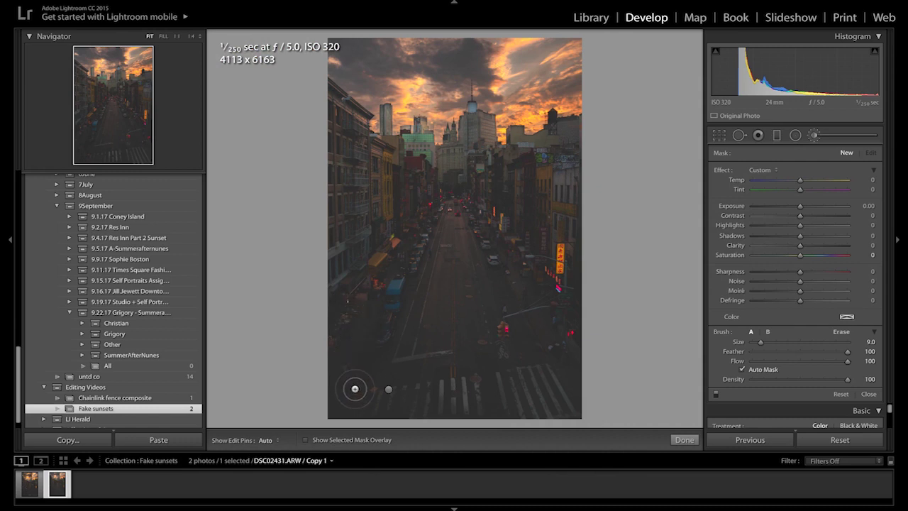
mouse_move(334, 413)
mouse_down()
mouse_move(361, 396)
mouse_move(388, 349)
mouse_move(398, 307)
mouse_move(366, 284)
mouse_move(328, 348)
mouse_move(328, 428)
mouse_move(364, 353)
mouse_move(366, 300)
mouse_move(326, 387)
mouse_move(345, 313)
mouse_move(384, 277)
mouse_move(388, 301)
mouse_move(353, 419)
mouse_move(376, 331)
mouse_move(367, 306)
mouse_up()
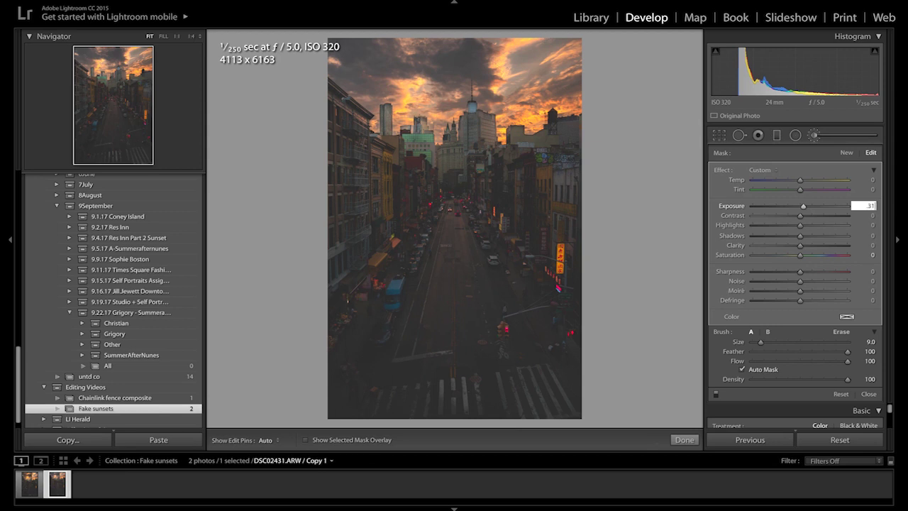
click(878, 182)
click(872, 181)
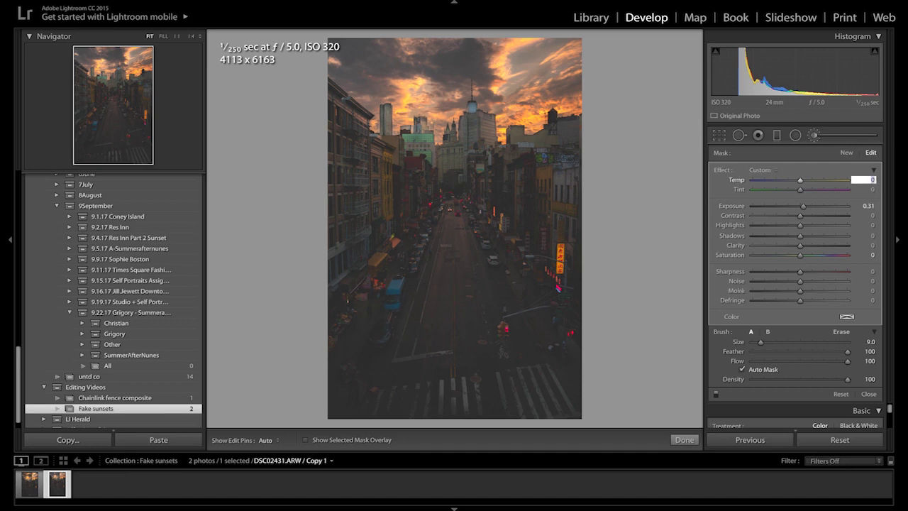
text(4)
key(Tab)
click(727, 134)
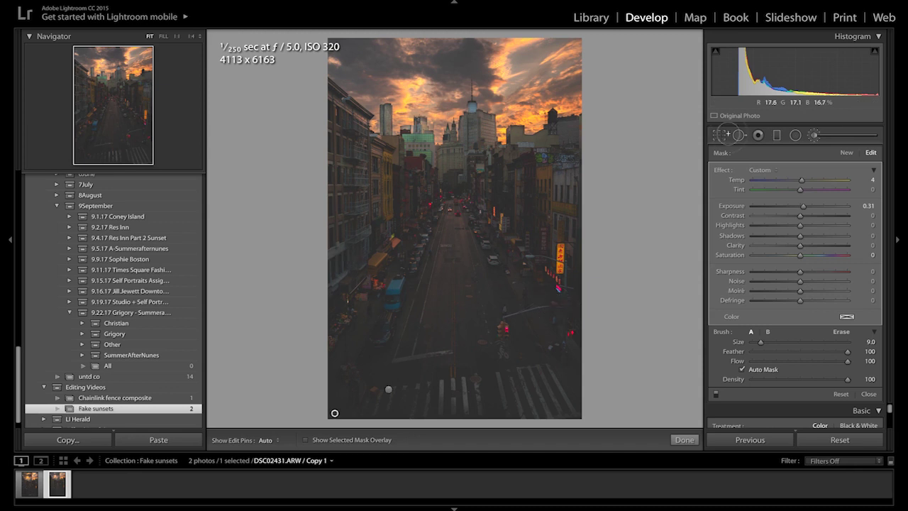
click(846, 153)
- Paint a new mask from the lower street corners to the centre at Exposure 0.42, Temp 4
key(h)
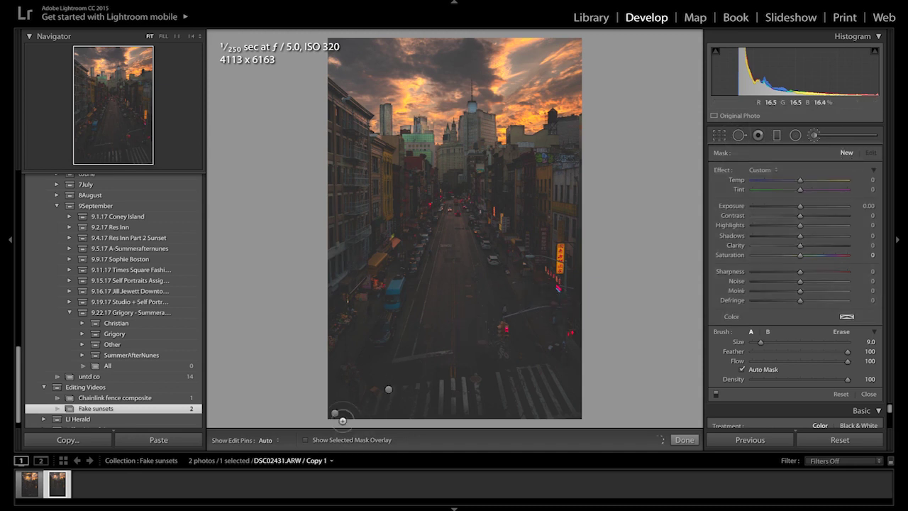
mouse_move(333, 390)
mouse_down()
mouse_move(349, 357)
mouse_move(356, 387)
mouse_move(336, 419)
mouse_move(362, 375)
mouse_move(345, 377)
mouse_move(340, 416)
mouse_move(349, 396)
mouse_up()
mouse_move(600, 378)
mouse_down()
mouse_move(575, 386)
mouse_move(544, 318)
mouse_move(596, 398)
mouse_move(532, 315)
mouse_up()
key(h)
drag(501, 251, 521, 283)
key(h)
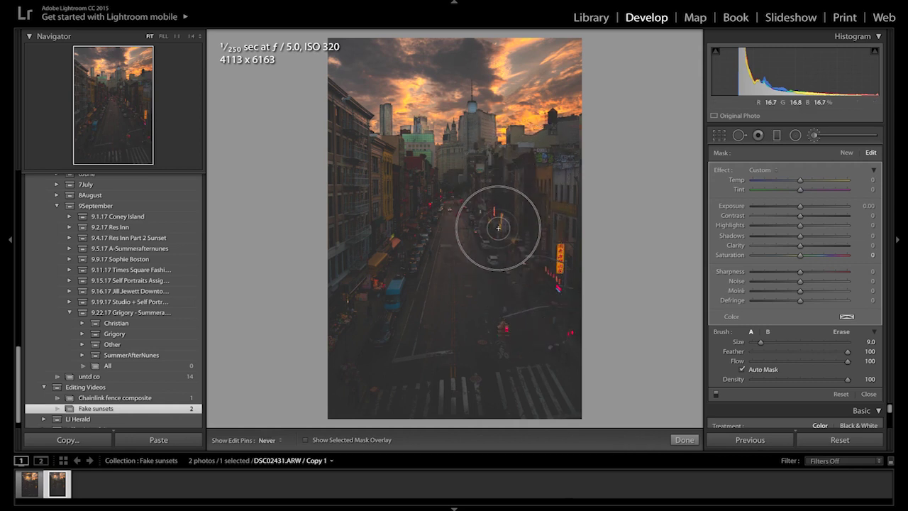
scroll(499, 229, down, 3)
scroll(399, 203, up, 3)
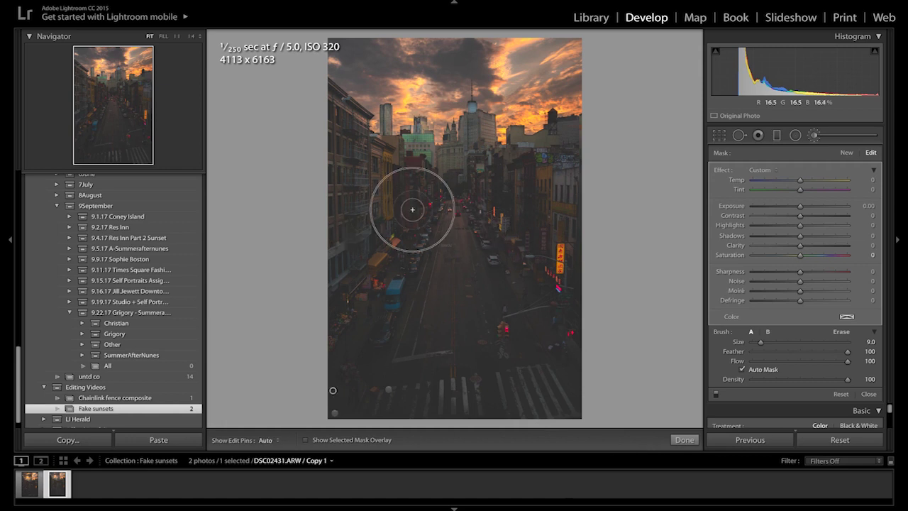
key(h)
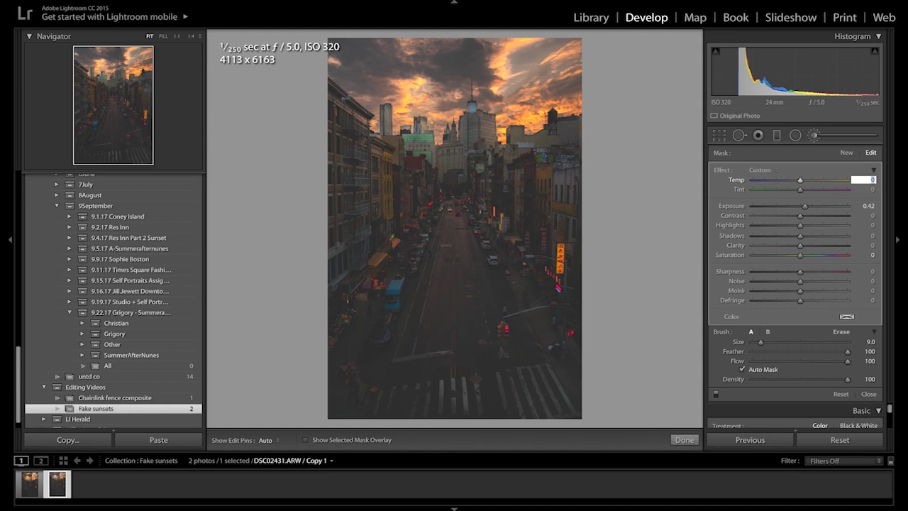
key(Return)
- Start a fresh brush at 1:1 zoom and paint the first crosswalk stripes
click(846, 153)
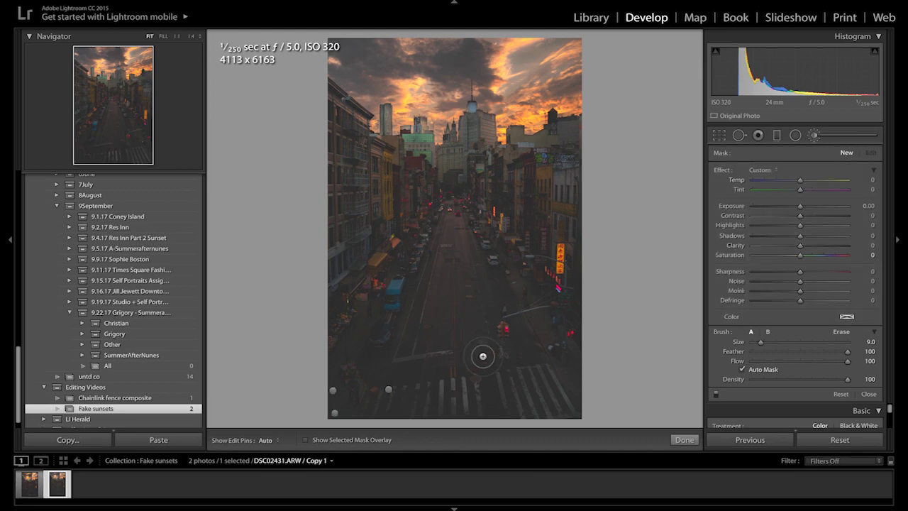
click(178, 37)
drag(132, 94, 100, 155)
scroll(331, 217, down, 3)
click(353, 208)
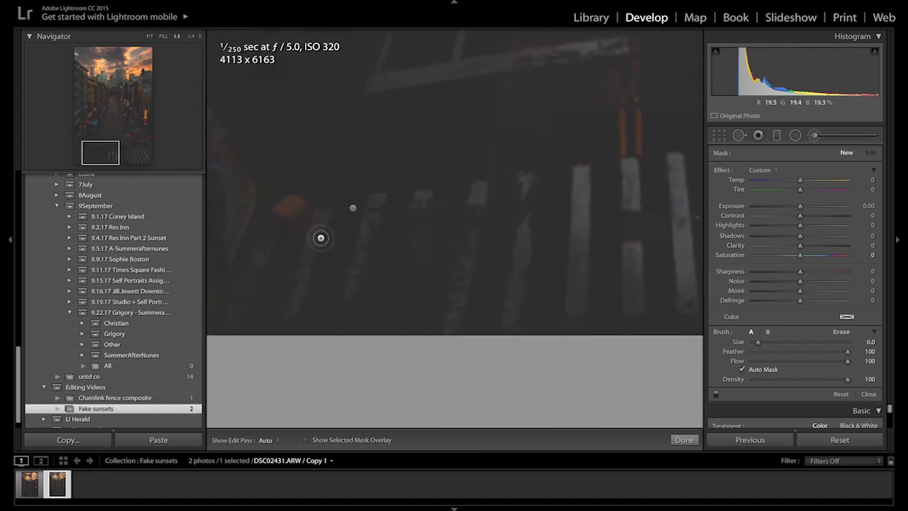
key(h)
drag(315, 229, 295, 311)
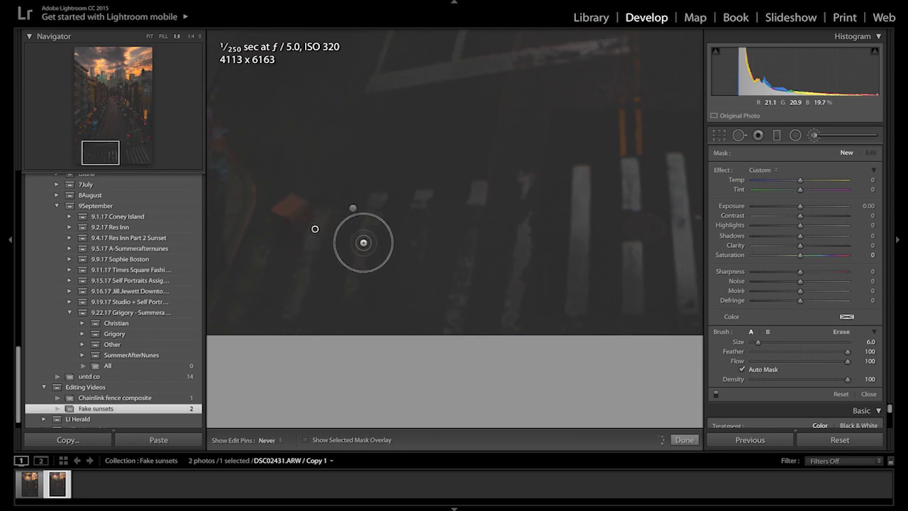
drag(357, 270, 351, 300)
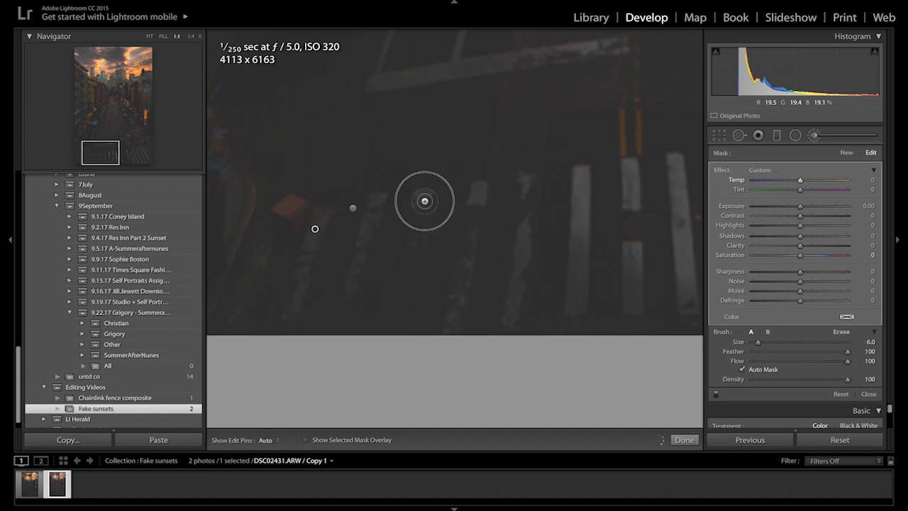
key(h)
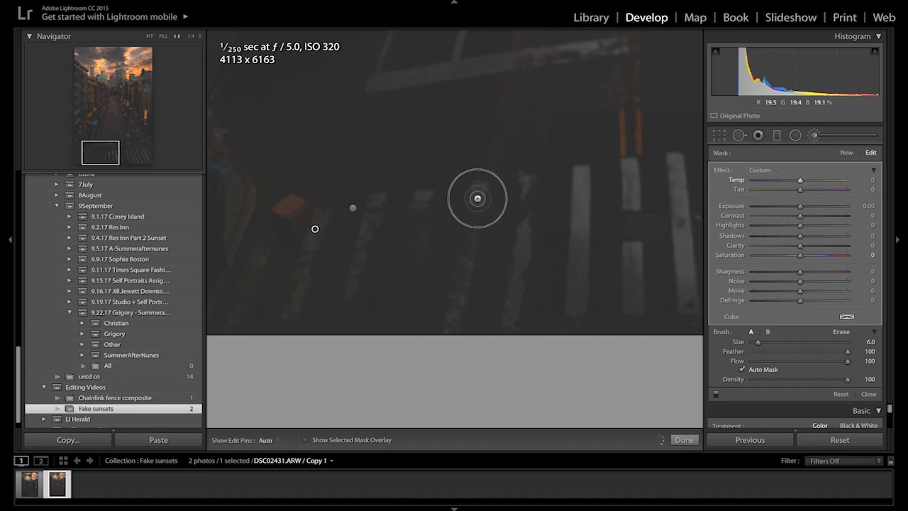
key(h)
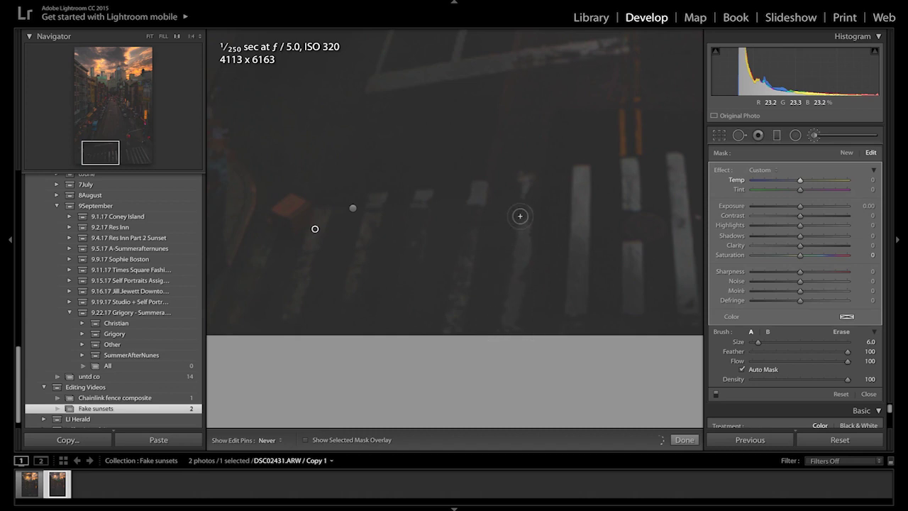
key(h)
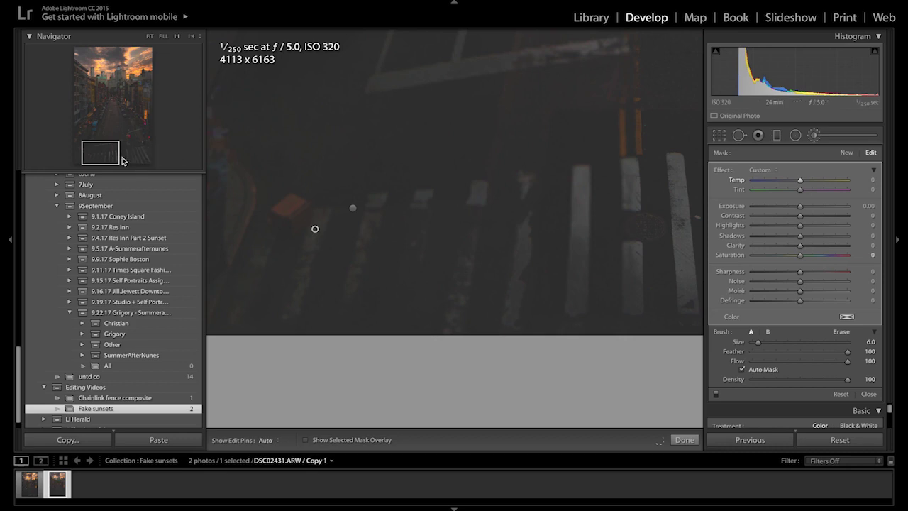
- Pan along the crosswalk to finish its mask, then fit the whole photo in view
drag(106, 152, 114, 158)
key(h)
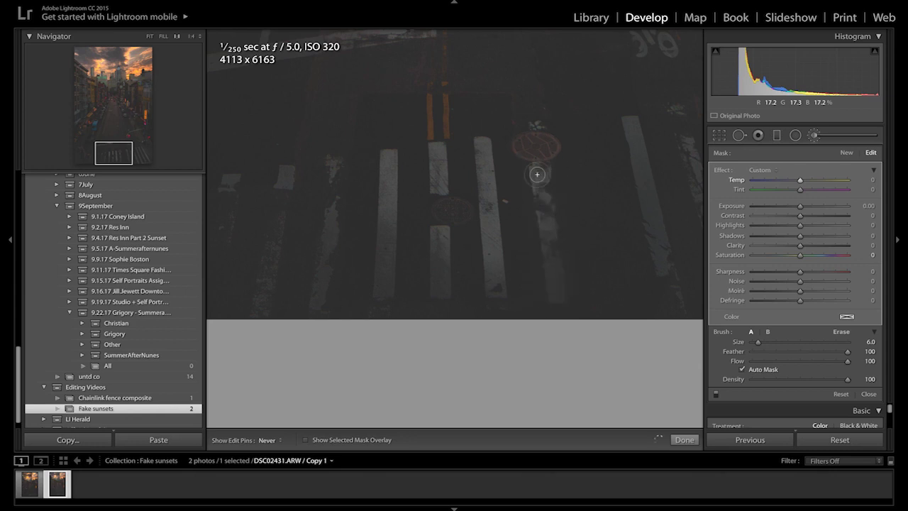
drag(120, 152, 132, 157)
key(h)
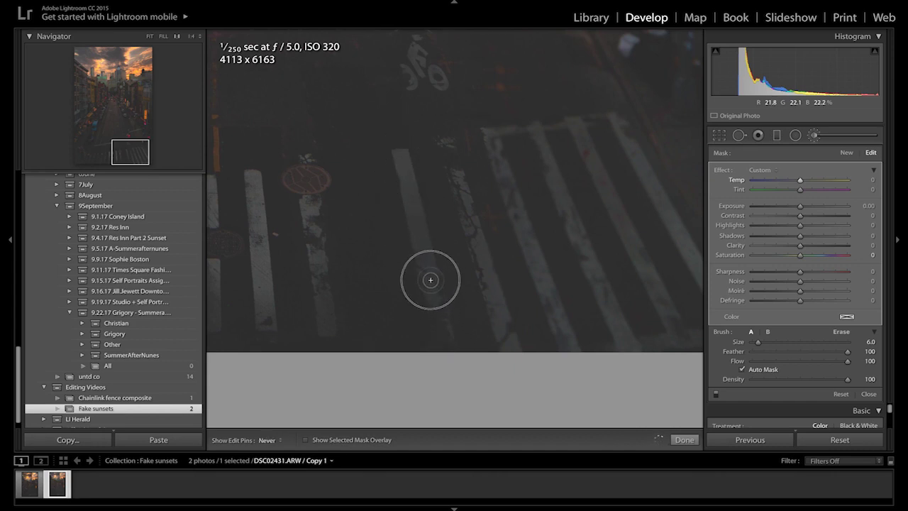
key(h)
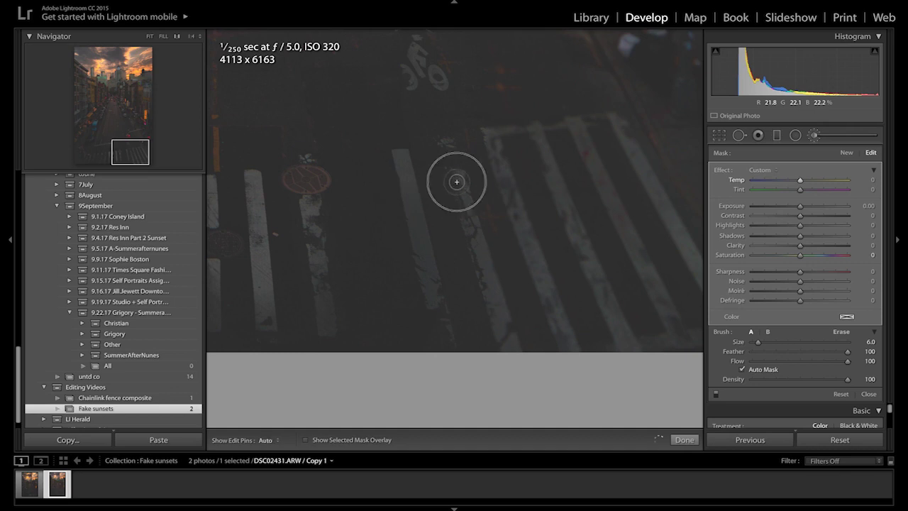
key(h)
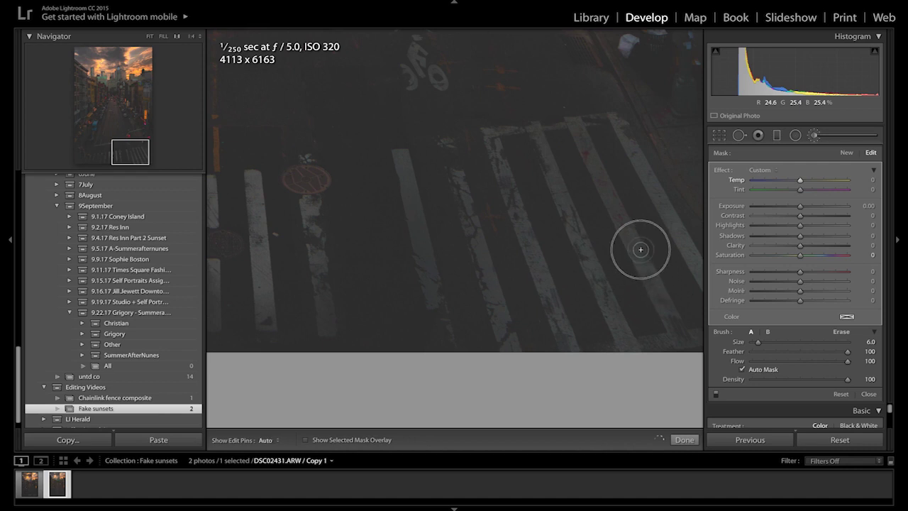
key(h)
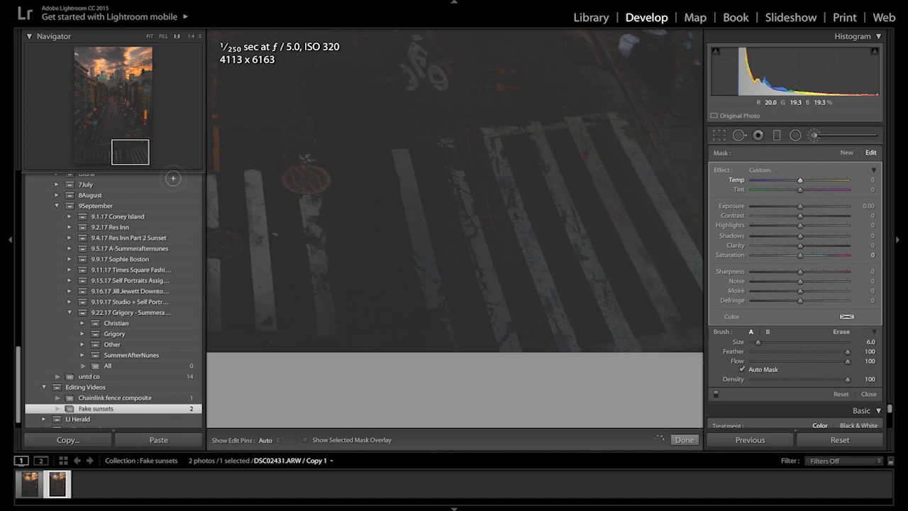
click(137, 160)
key(h)
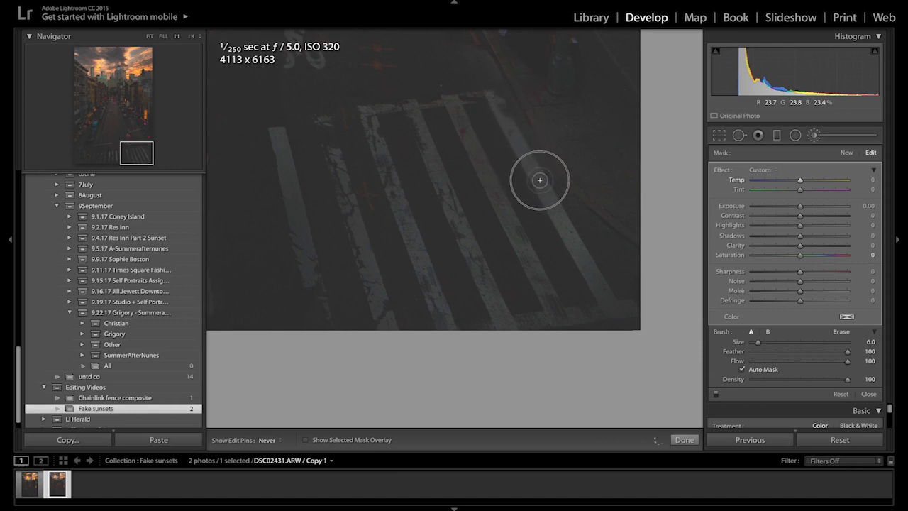
key(h)
key(h)
key(h)
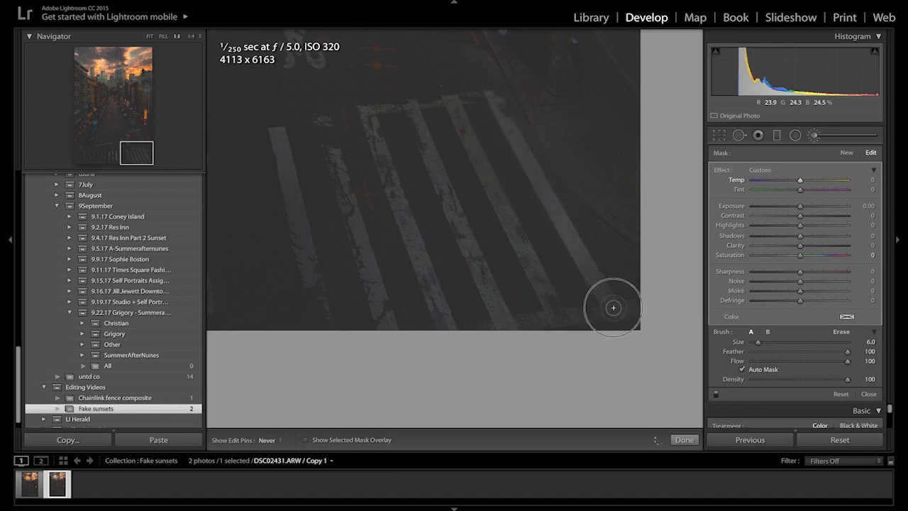
click(151, 40)
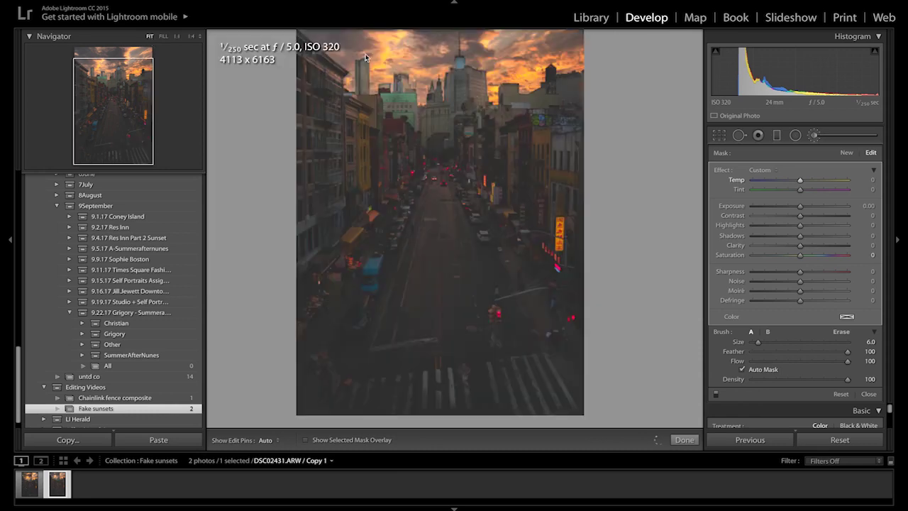
- Give the crosswalk mask Exposure 0.48, Highlights 65 and Clarity 5
click(871, 206)
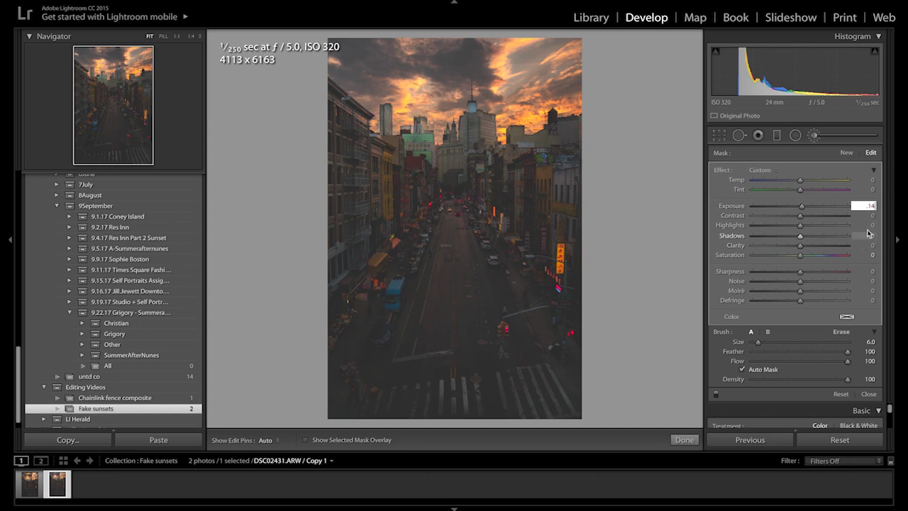
click(869, 227)
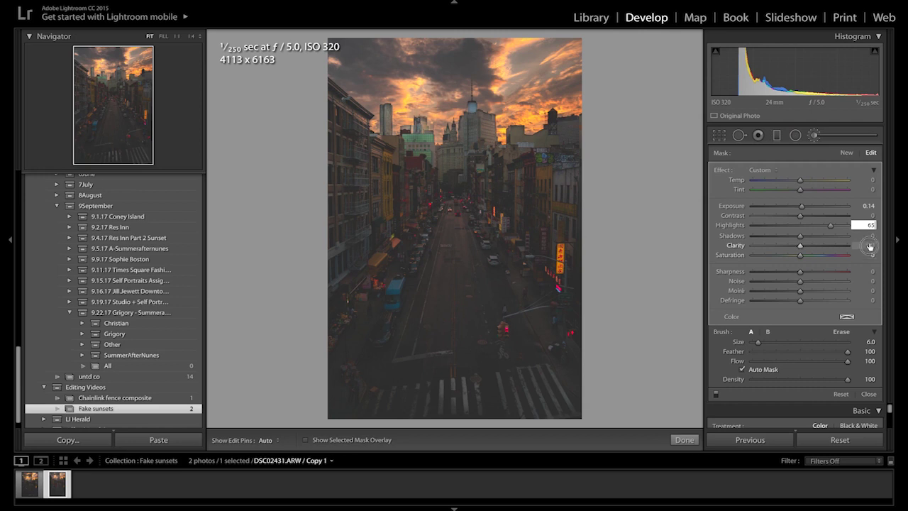
click(870, 246)
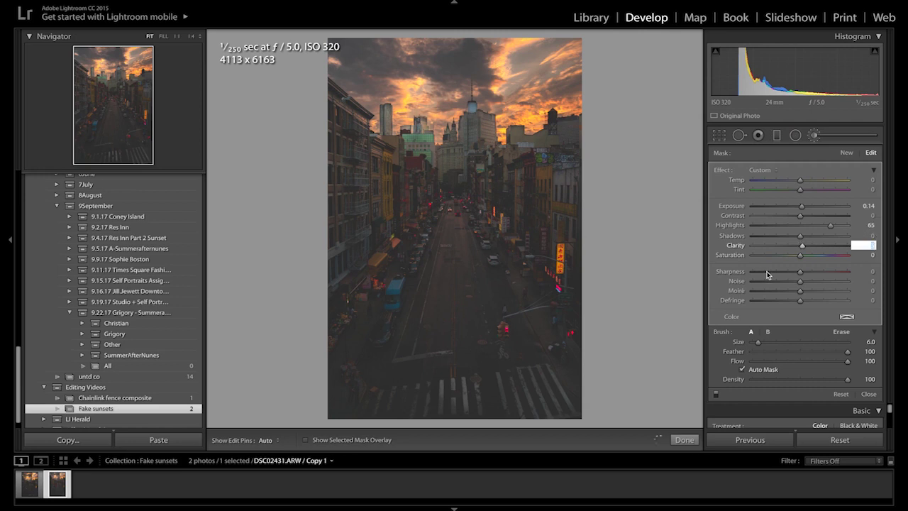
text(5)
key(Return)
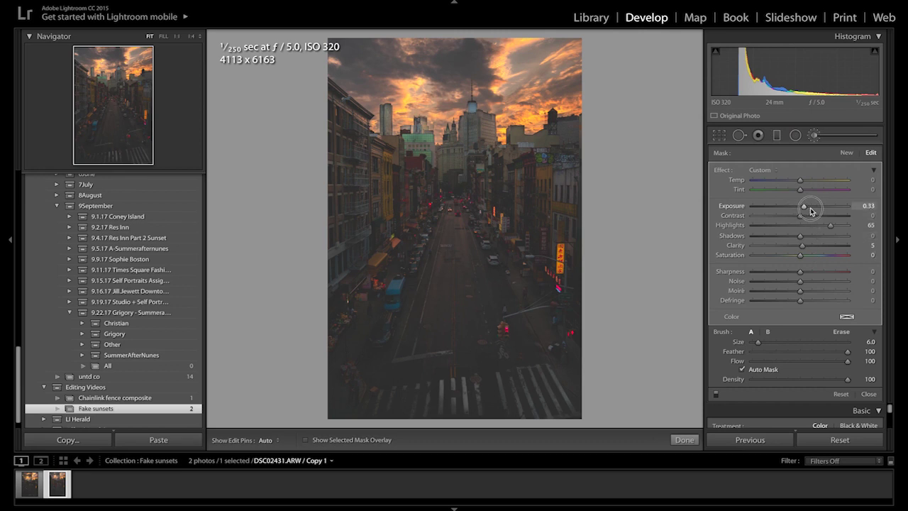
drag(812, 211, 810, 210)
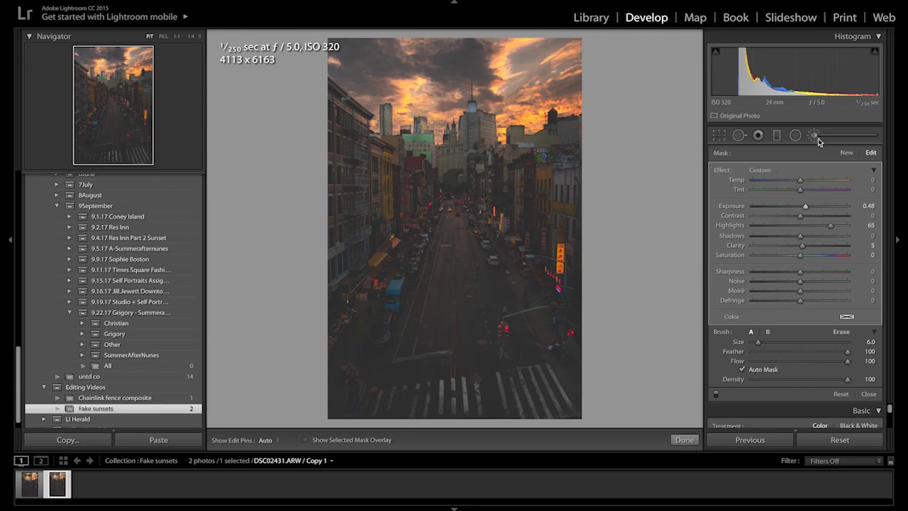
click(844, 152)
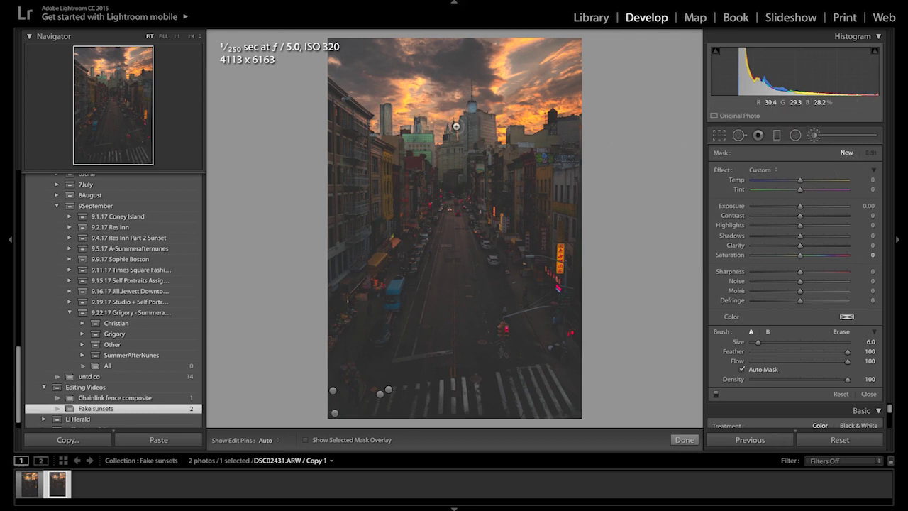
- Paint an enlarged brush mask across the sky at Temp 23, then paint a second trial sky mask
scroll(451, 106, up, 2)
mouse_move(444, 83)
mouse_down()
mouse_move(472, 58)
mouse_move(455, 83)
mouse_move(394, 62)
mouse_move(380, 62)
mouse_move(373, 82)
mouse_move(362, 70)
mouse_move(392, 52)
mouse_move(440, 63)
mouse_move(475, 53)
mouse_move(445, 79)
mouse_up()
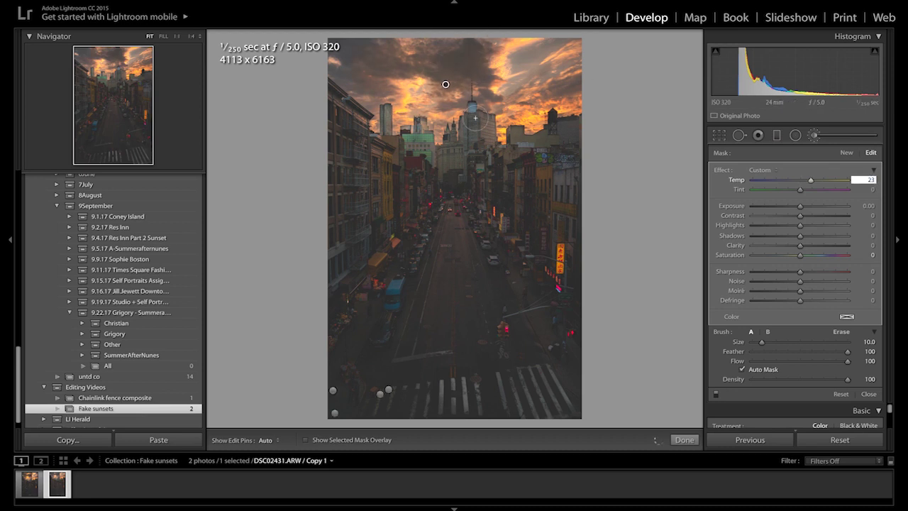
click(848, 152)
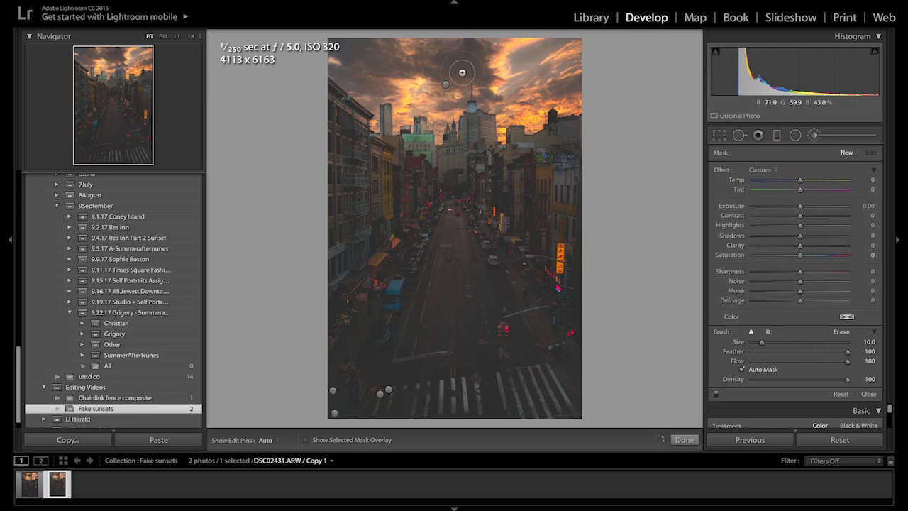
key(h)
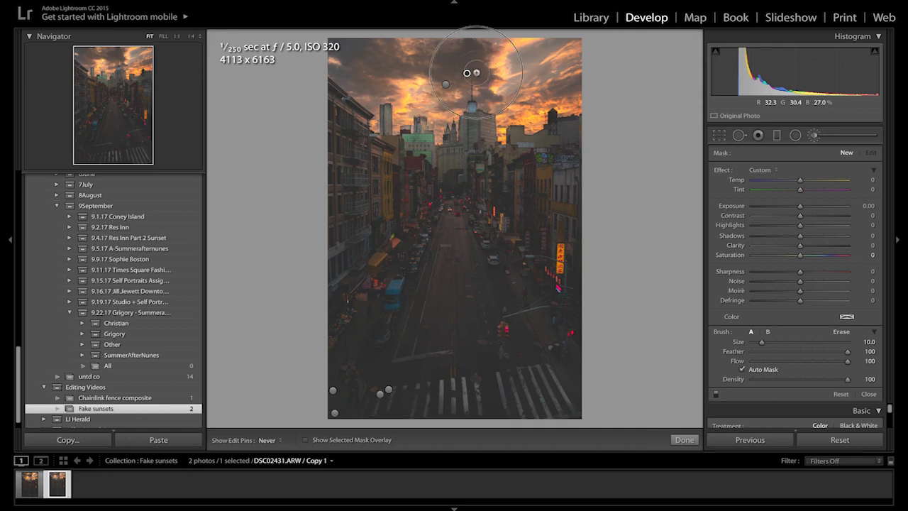
mouse_move(360, 83)
mouse_down()
mouse_move(389, 53)
mouse_move(356, 35)
mouse_move(343, 79)
mouse_move(380, 109)
mouse_move(376, 76)
mouse_up()
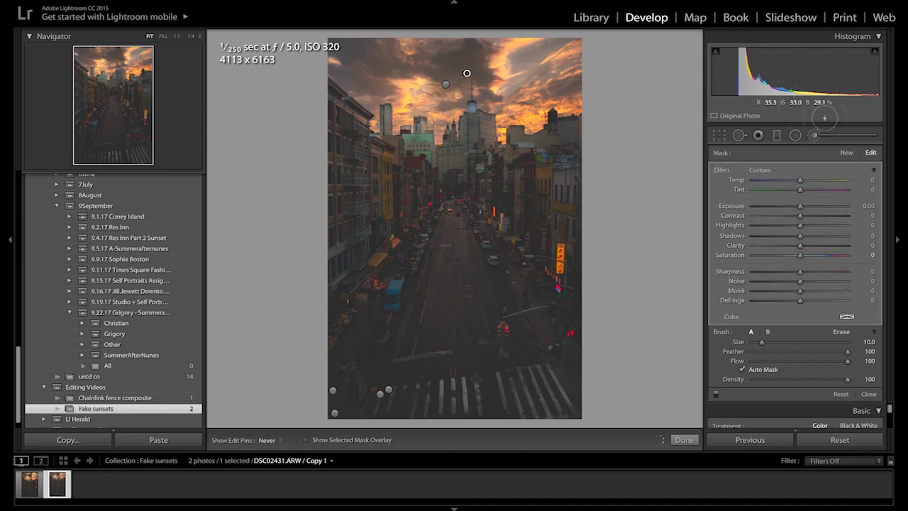
key(h)
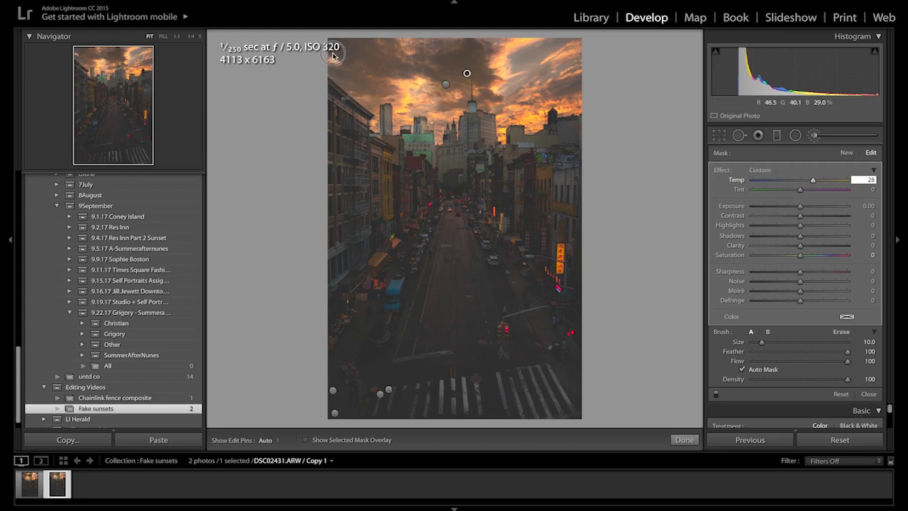
- Try Temp 28 and 10 on the trial mask, then delete it
key(h)
click(871, 180)
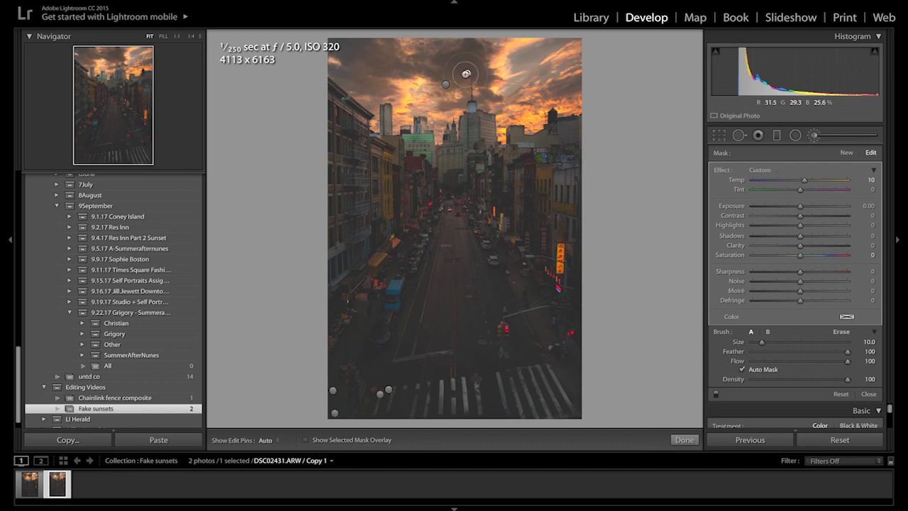
key(Delete)
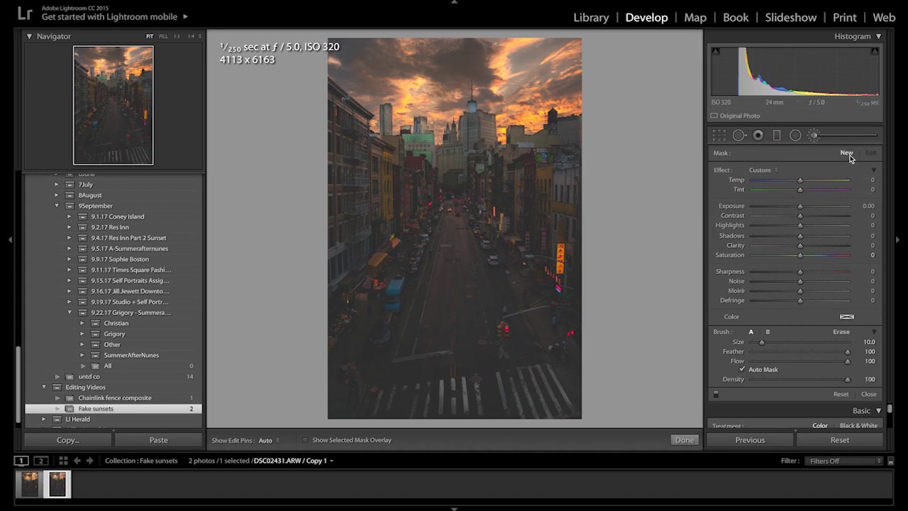
- Zoom to 1:1 on the tower and brush its top with Exposure 0.49
click(177, 36)
click(118, 69)
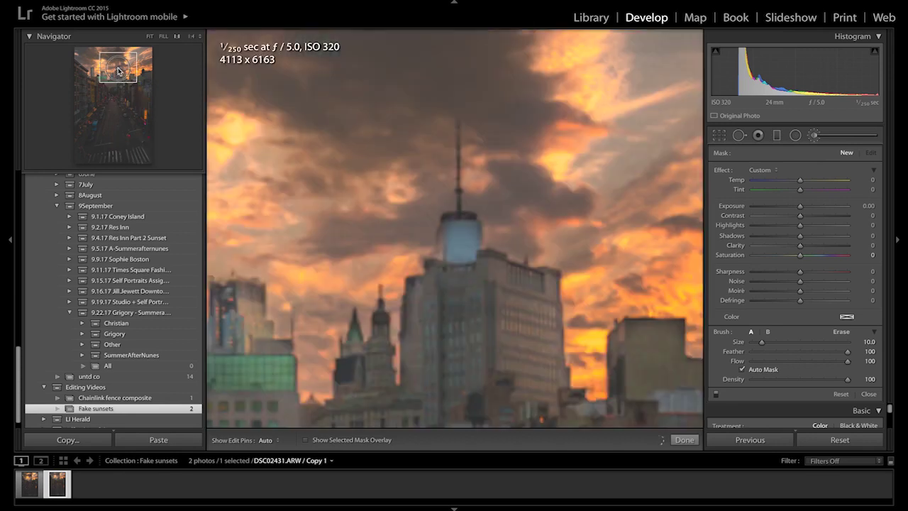
scroll(460, 211, down, 7)
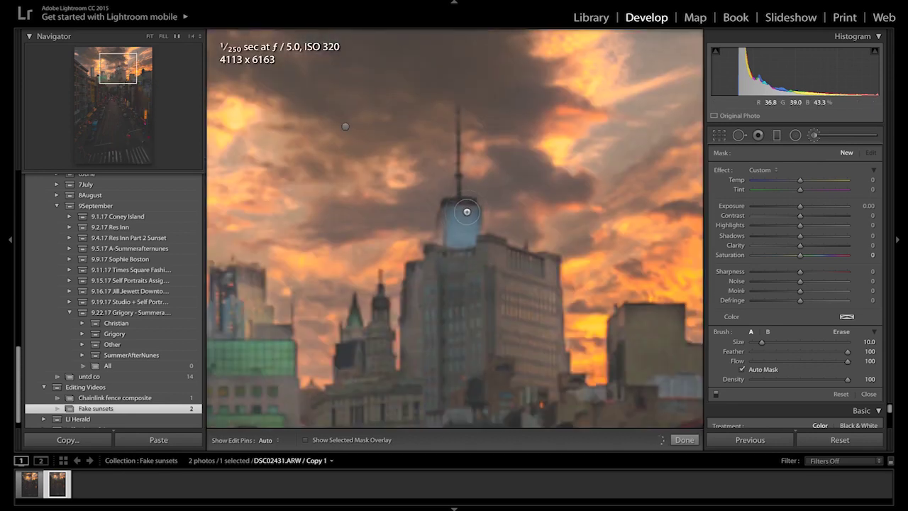
key(h)
mouse_move(451, 239)
mouse_down()
mouse_move(475, 229)
mouse_move(479, 204)
mouse_up()
drag(801, 206, 806, 209)
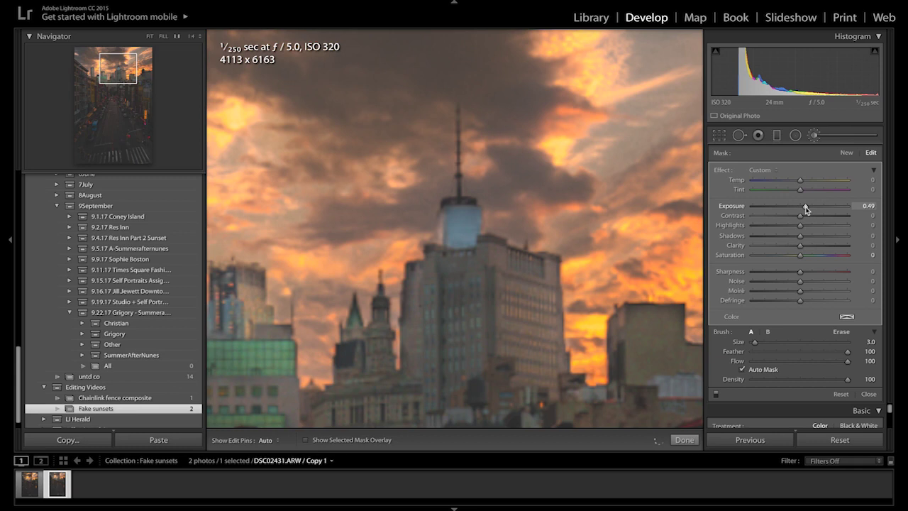
- Extend the tower-top mask with a size 8 brush, then fit the whole photo in view
scroll(456, 221, up, 5)
key(h)
mouse_move(467, 213)
mouse_down()
mouse_move(462, 237)
mouse_move(435, 222)
mouse_up()
key(h)
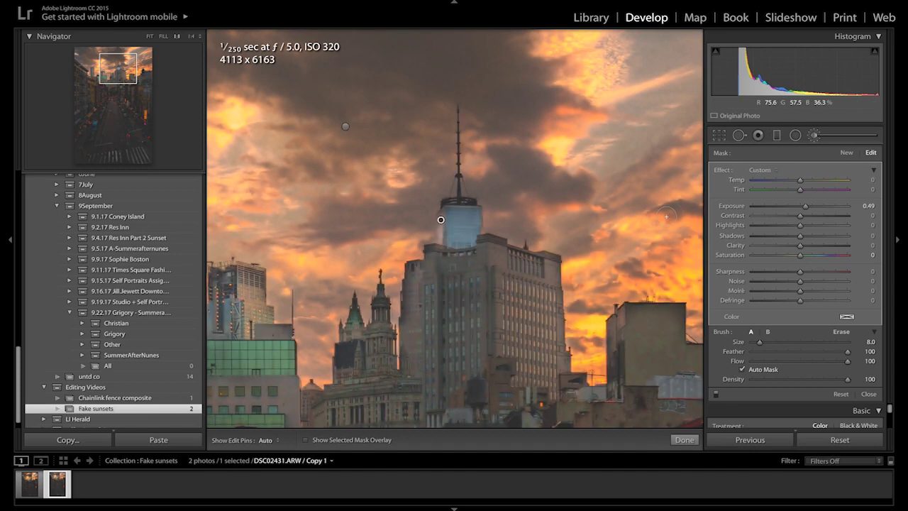
click(150, 37)
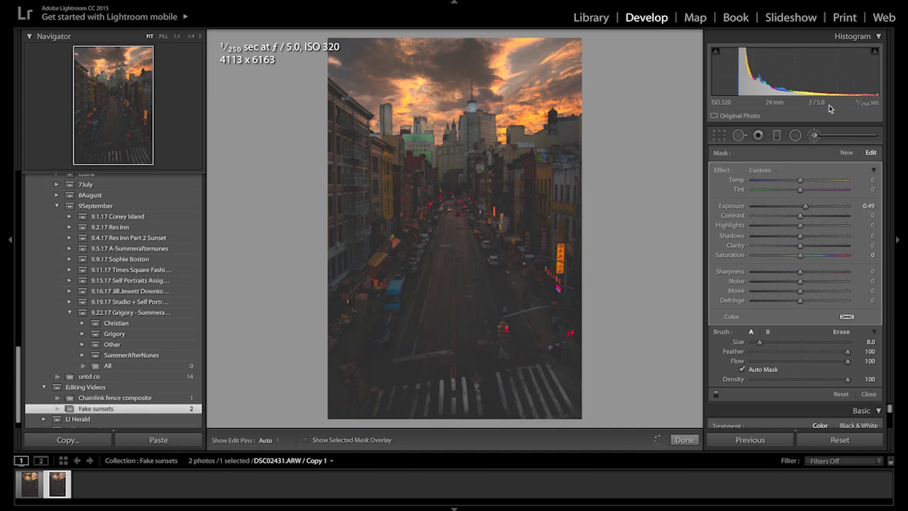
- Raise the overall Basic Contrast to +49
click(814, 135)
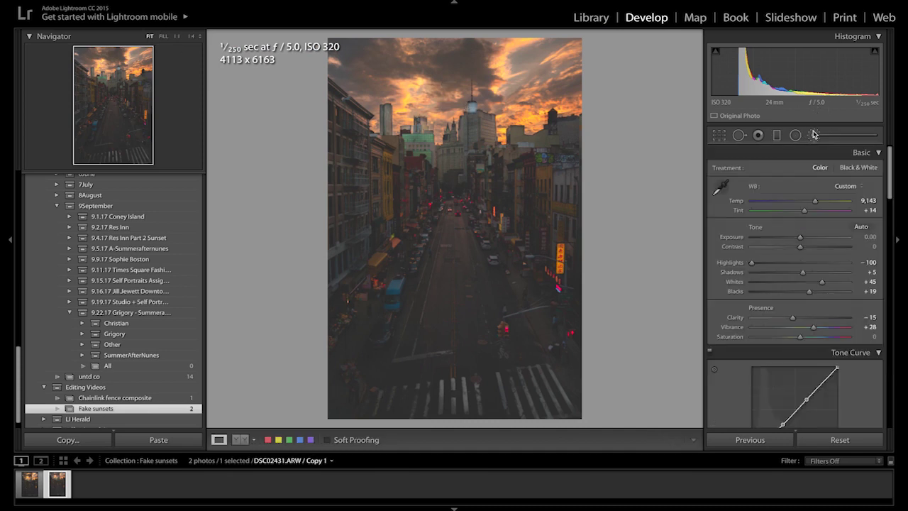
click(822, 248)
drag(821, 247, 825, 249)
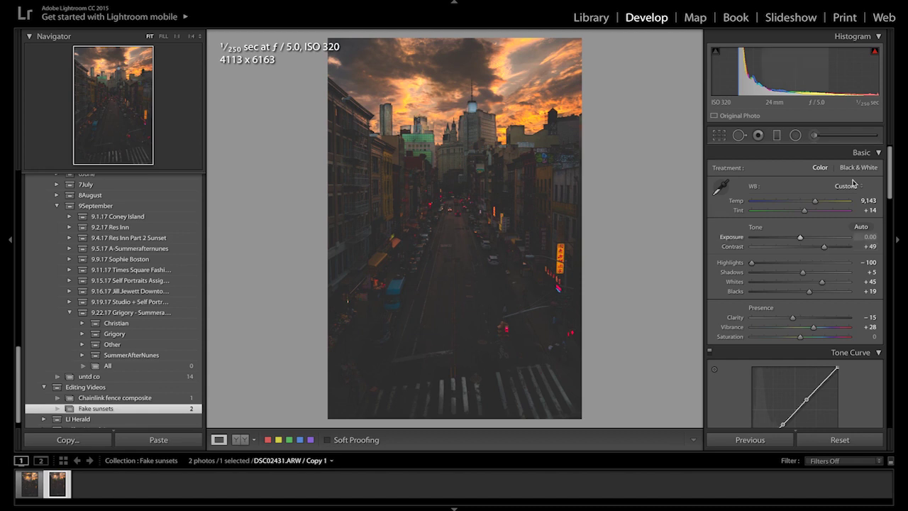
- Lower the tower-top brush mask's Exposure from 0.49 to 0.30
click(815, 135)
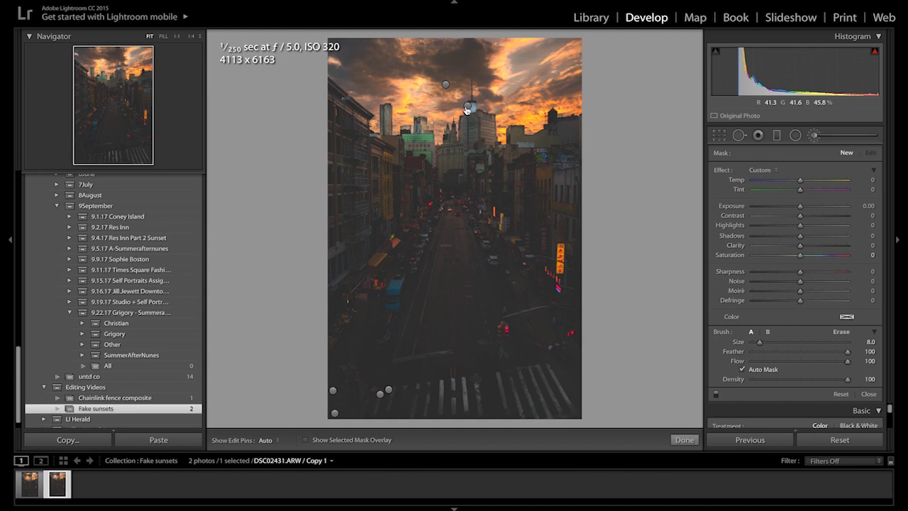
click(468, 106)
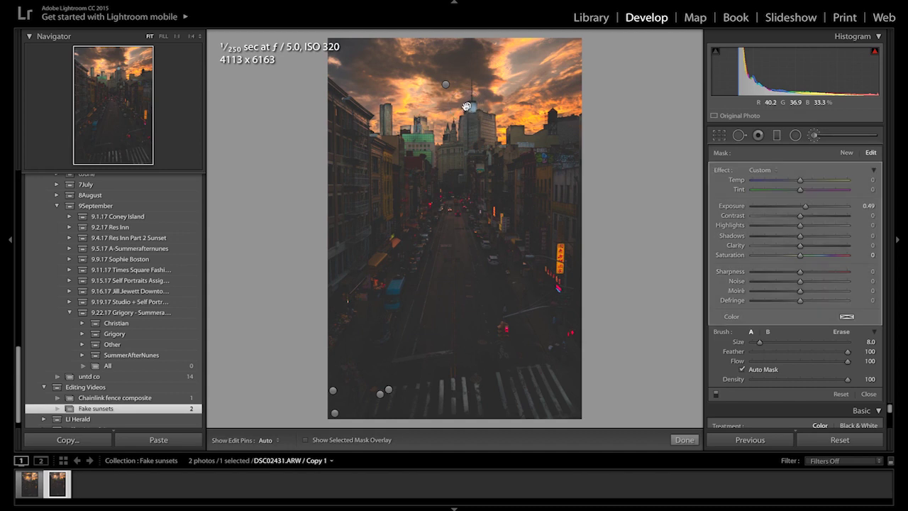
click(872, 207)
text(.30)
key(Return)
- In the Library, flip between original DSC02431.ARW and edited Copy 1, ending on Copy 1
click(582, 19)
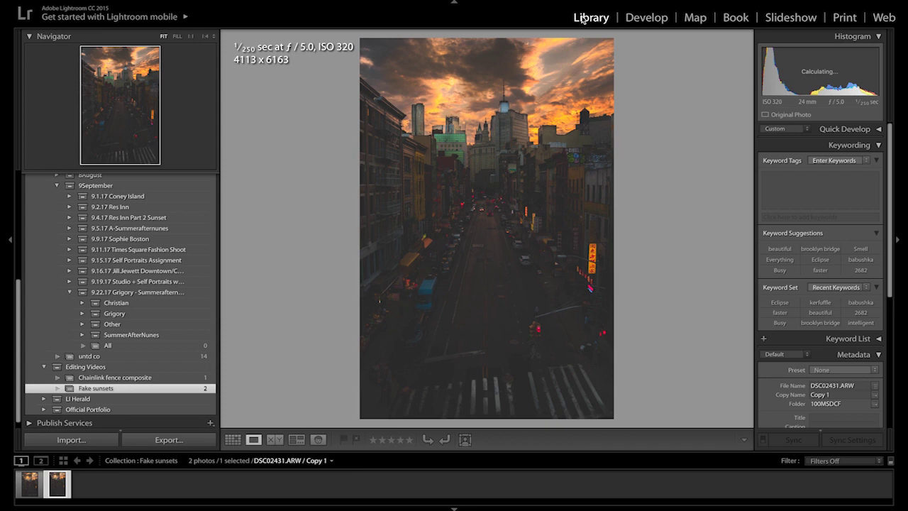
key(Left)
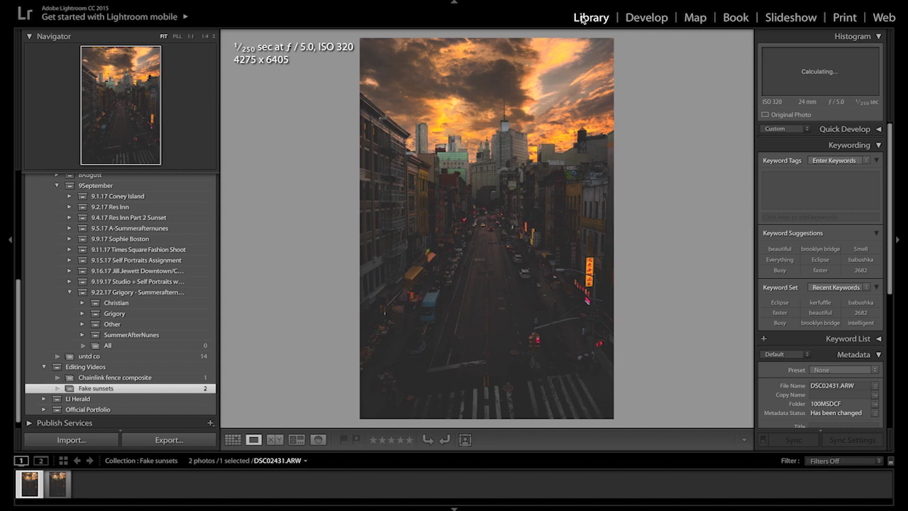
key(Right)
key(Left)
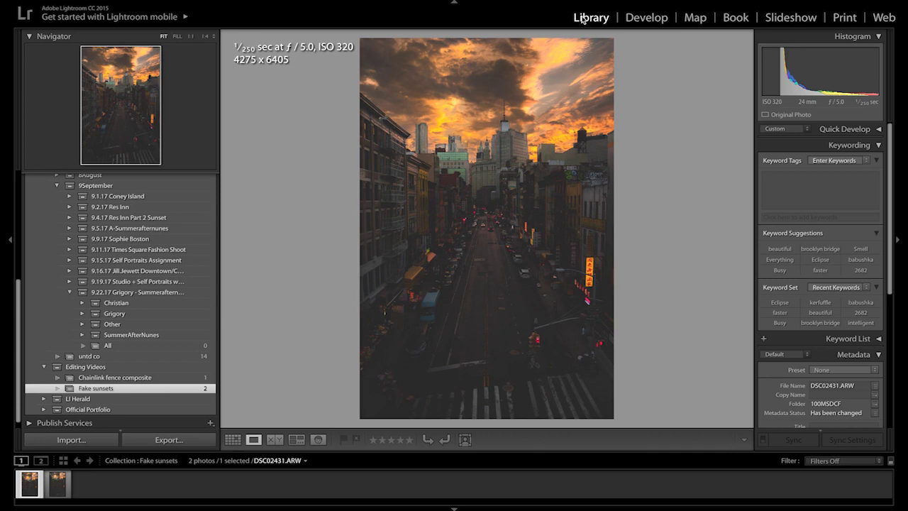
key(Right)
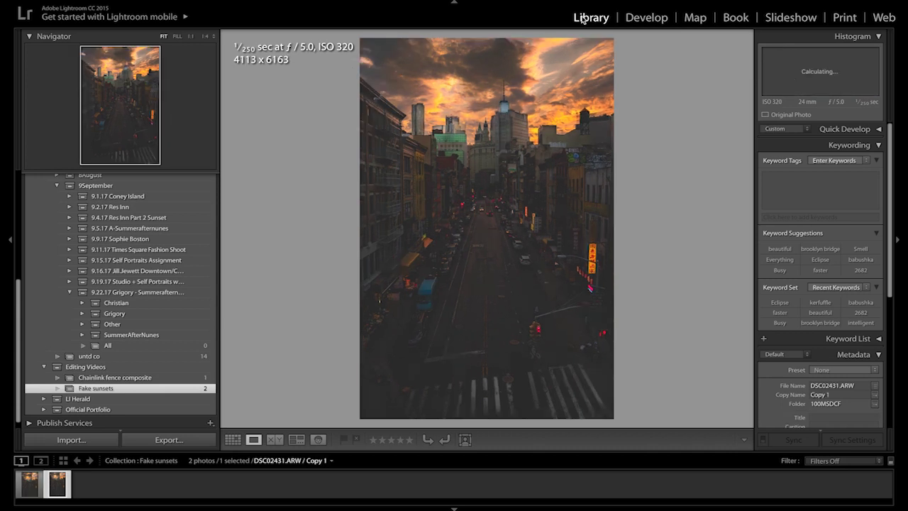